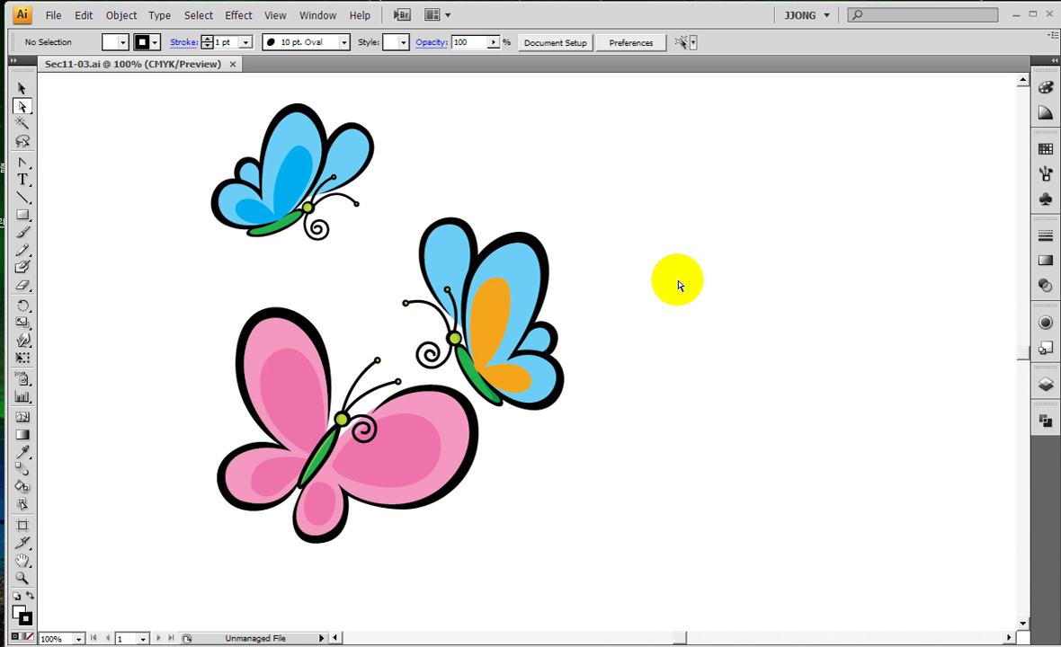
Zoom in, then zoom out to 25% so all three butterflies fit in view
key("ctrl+plus")
key("ctrl+plus")
key("ctrl+plus")
key("ctrl+plus")
key("ctrl+minus")
key("ctrl+minus")
key("ctrl+minus")
key("ctrl+minus")
key("ctrl+minus")
key("ctrl+minus")
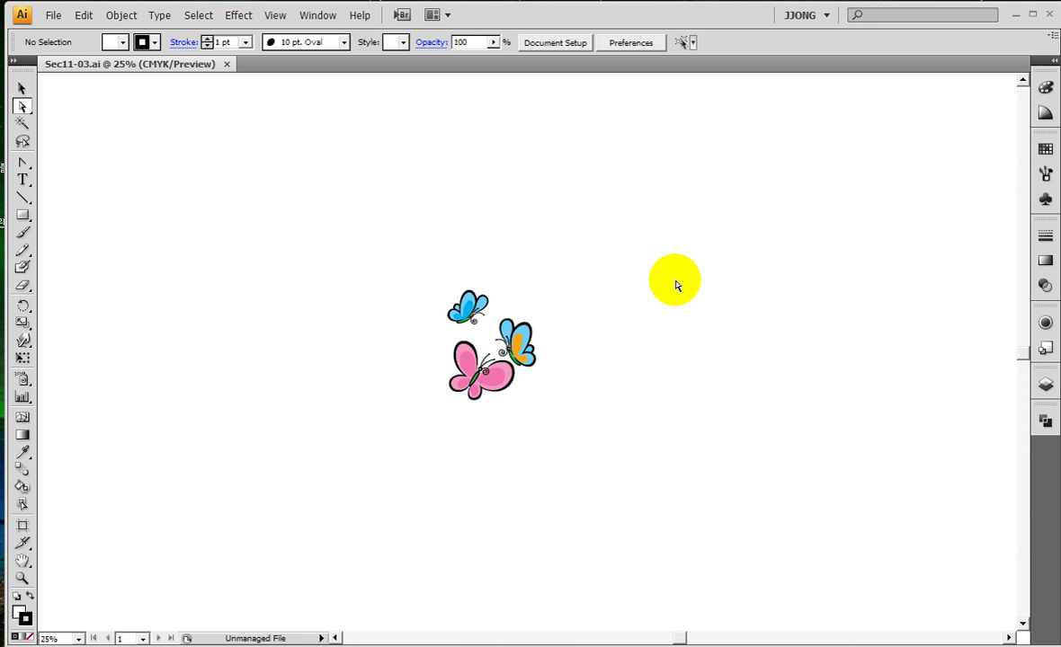
Turn on View > Show Artboards to reveal the white artboard border
mouse_move(378, 238)
left_mouse_down()
mouse_move(362, 454)
mouse_move(602, 308)
mouse_move(385, 251)
left_mouse_up()
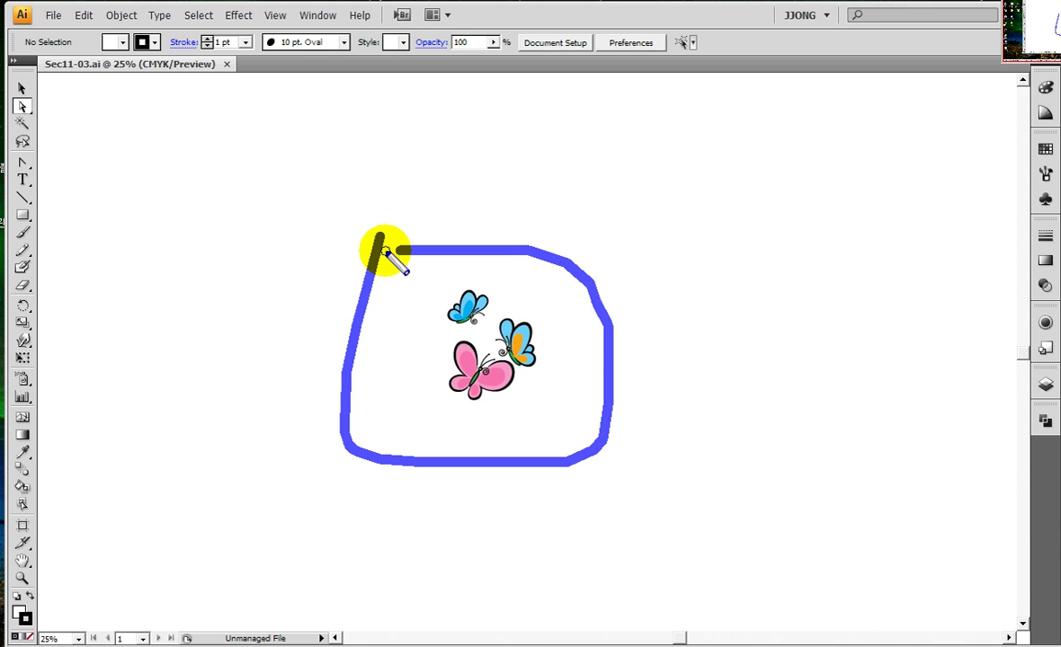
mouse_move(284, 37)
left_mouse_down()
mouse_move(263, 19)
mouse_move(280, 52)
mouse_move(270, 46)
left_mouse_up()
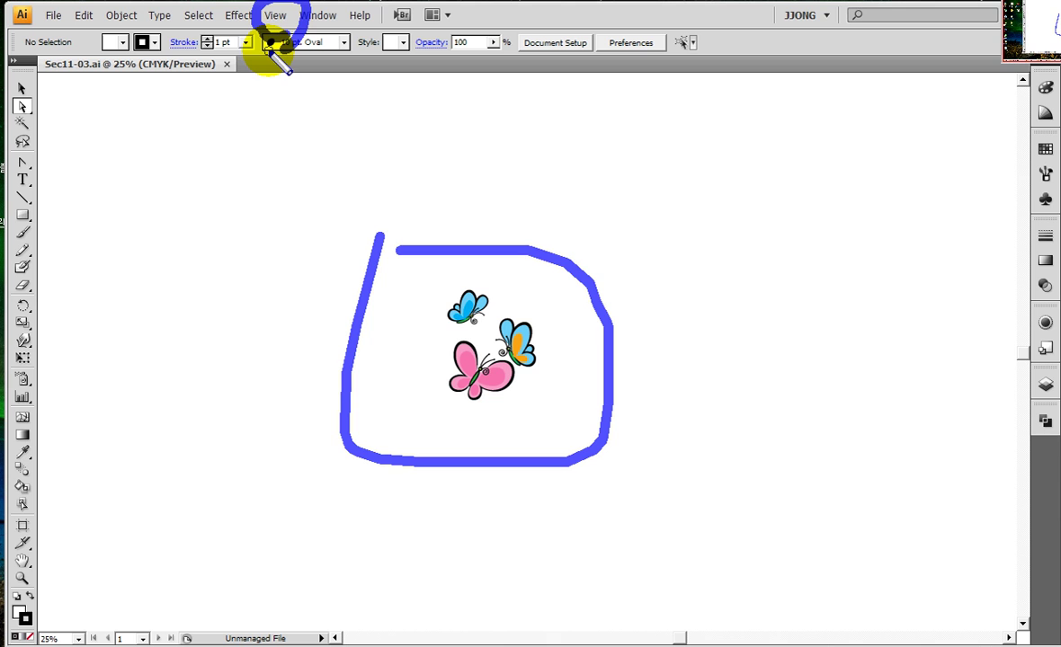
key("Escape")
left_click(274, 16)
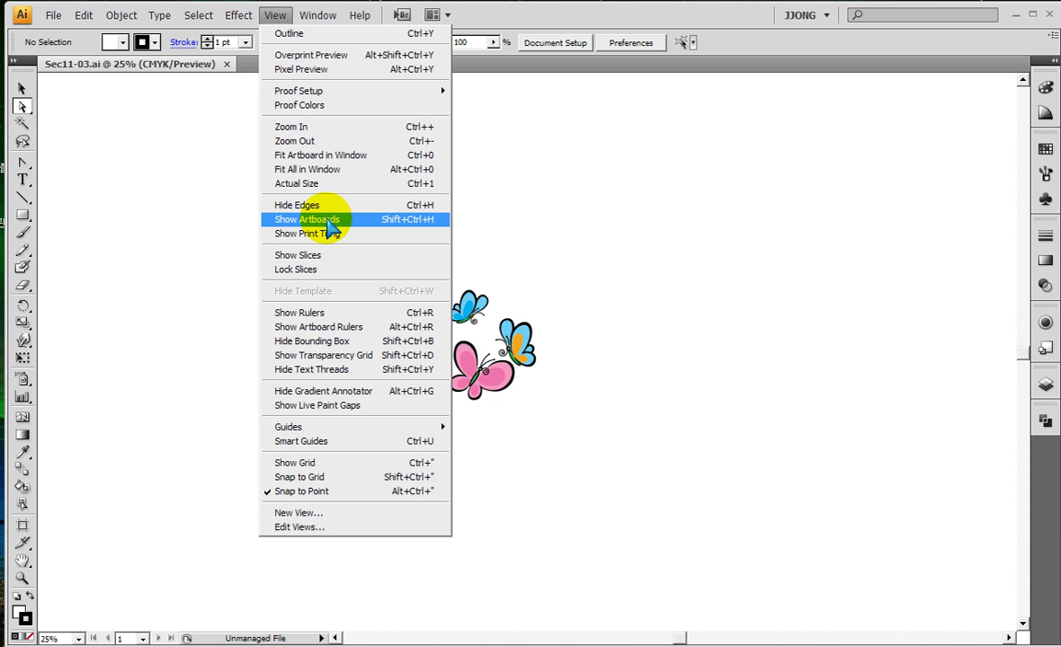
left_click(328, 221)
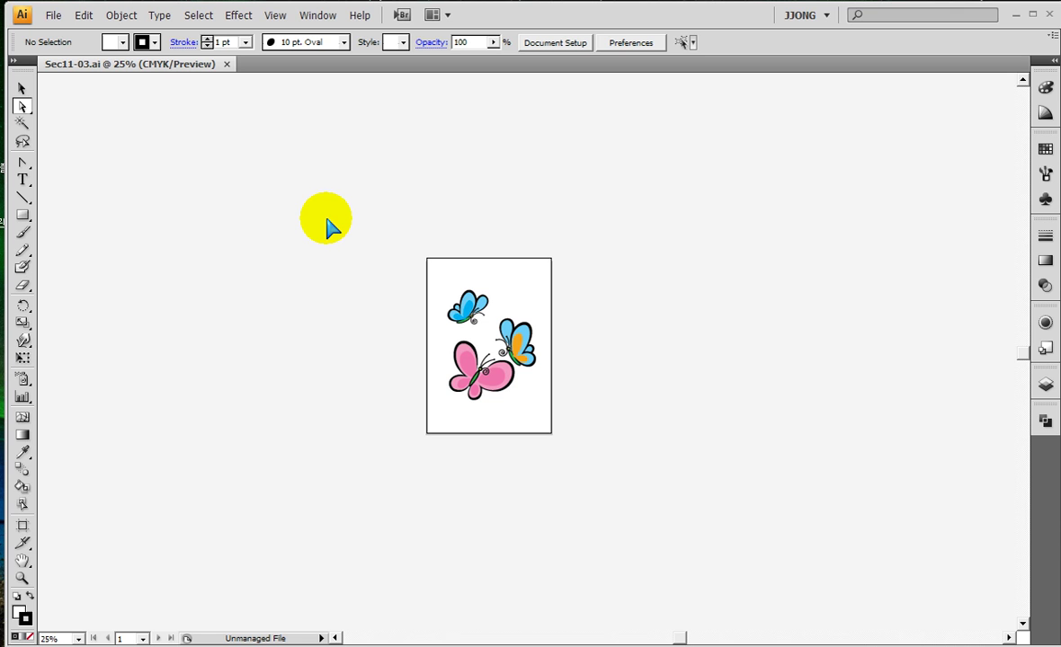
Show the artboard at 100% actual size and switch to the Selection tool
left_click(276, 15)
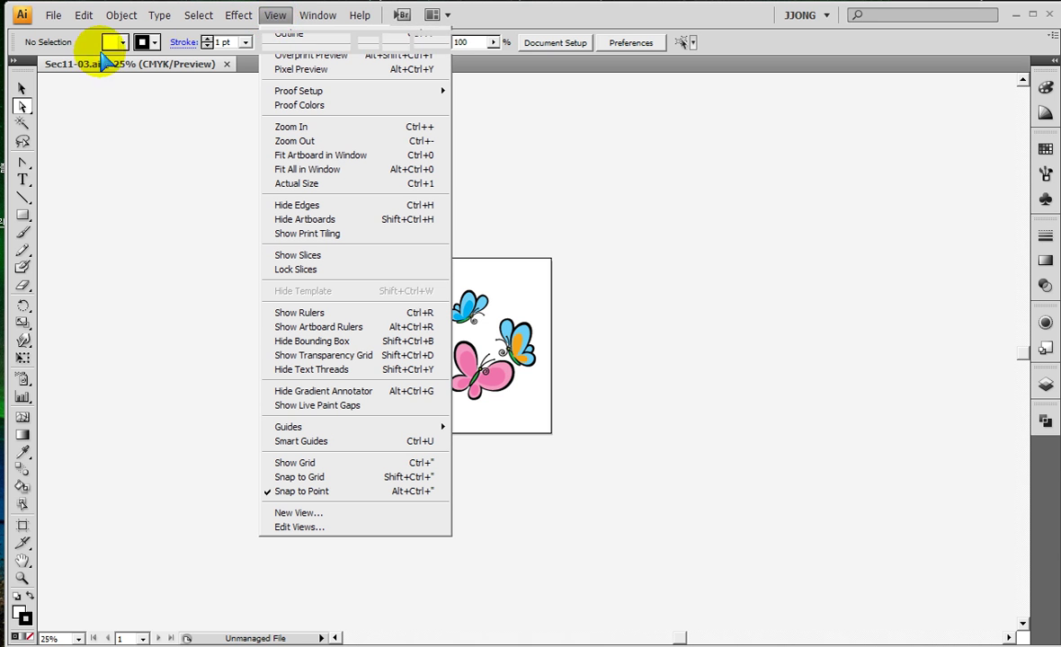
left_click(118, 72)
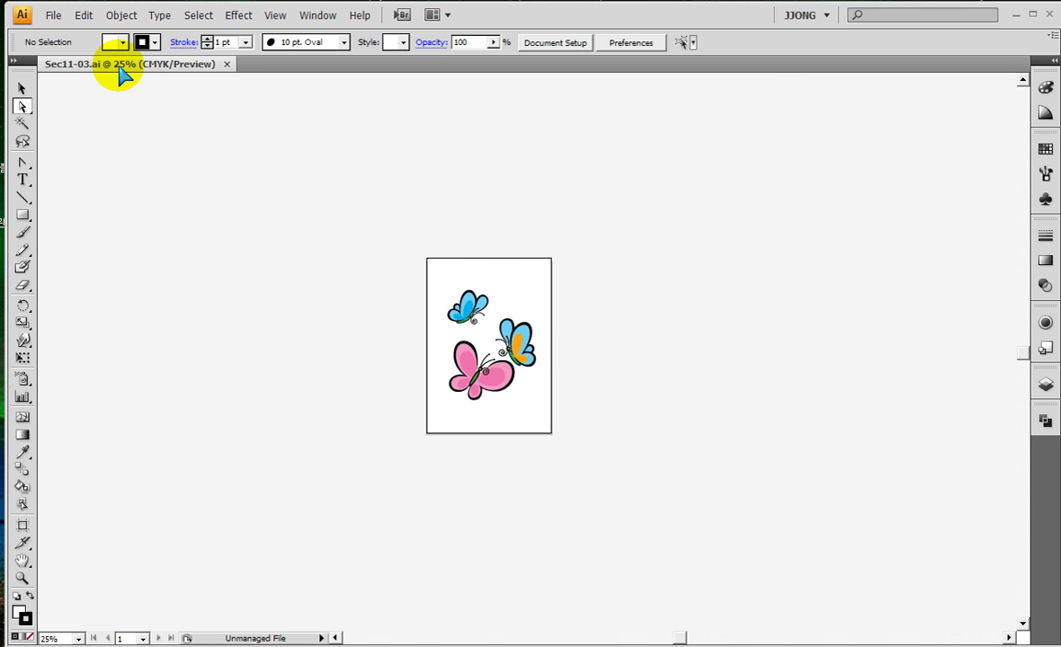
key("ctrl+1")
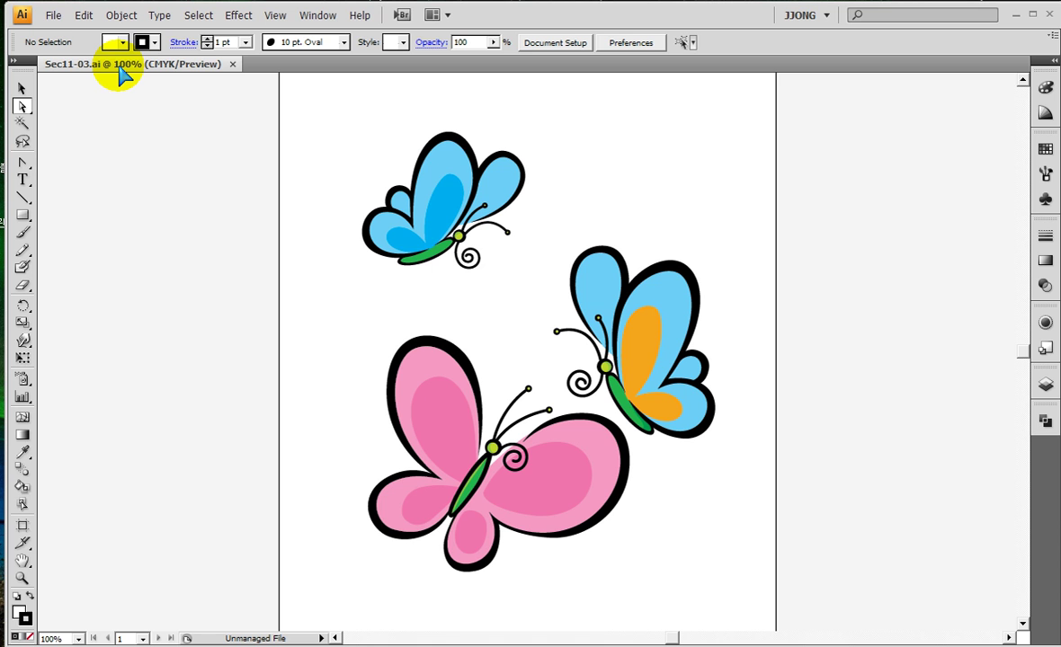
left_click(27, 103)
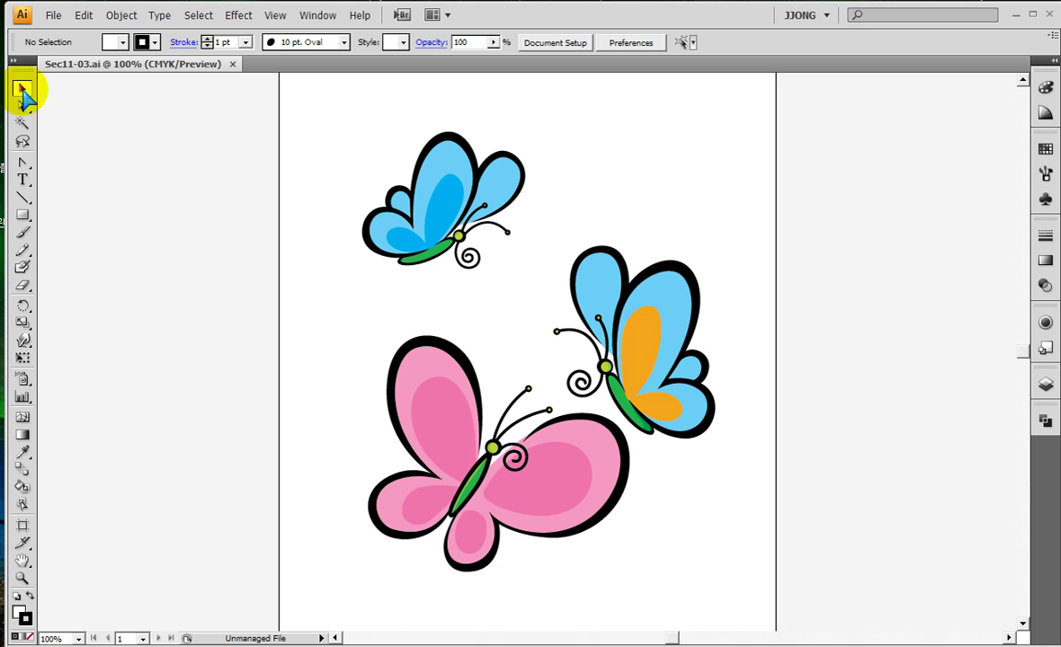
Select the pink butterfly's left wing path to inspect it
left_click(409, 358)
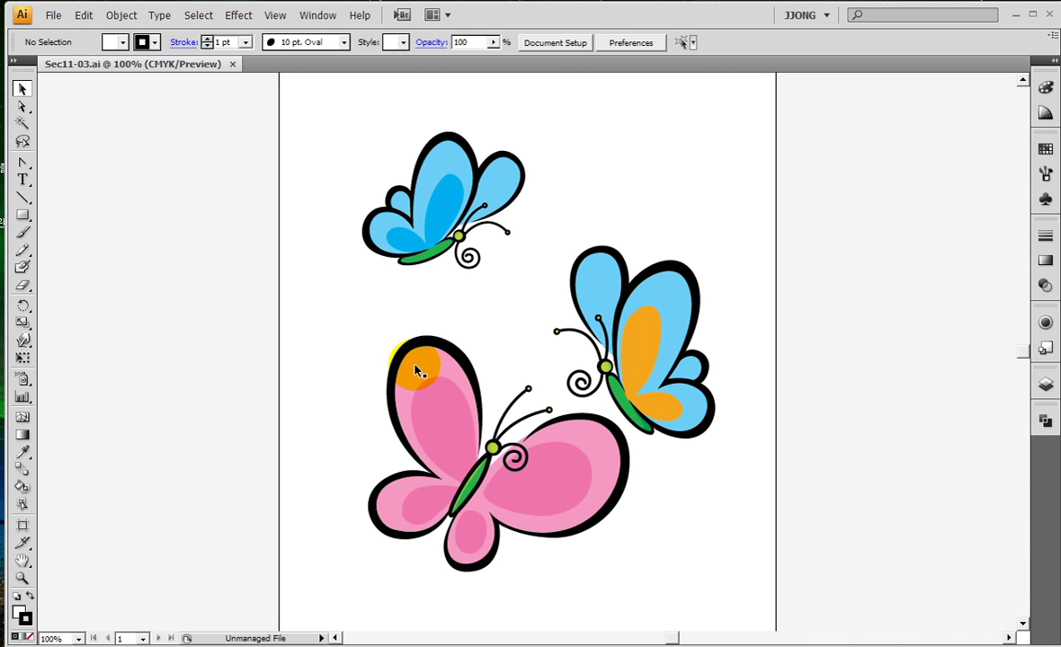
left_click(418, 371)
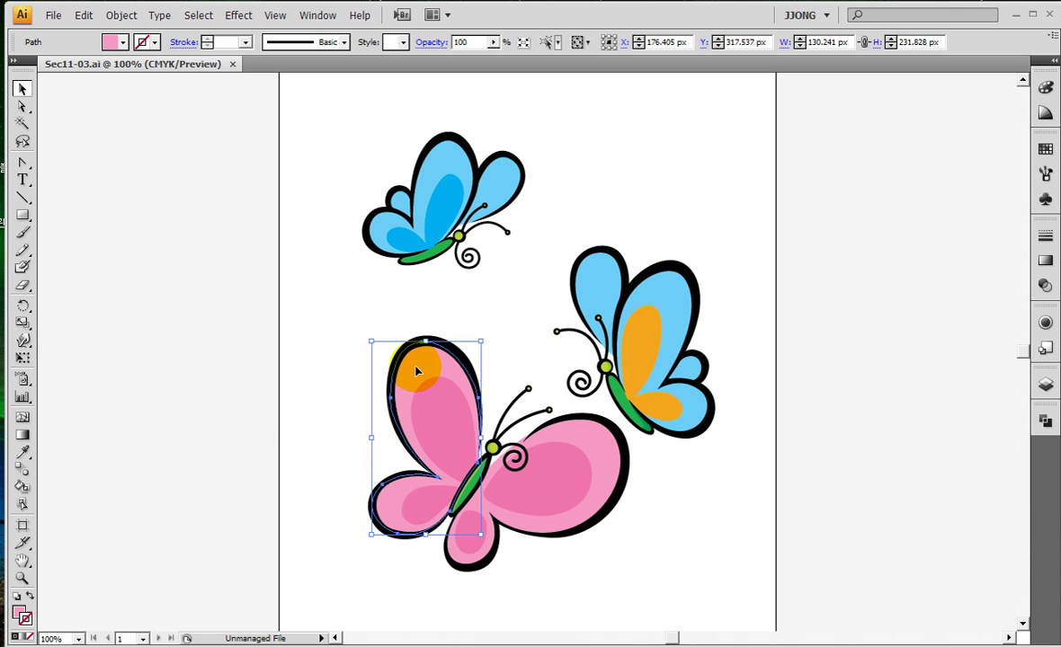
key("ctrl+shift+b")
mouse_move(293, 471)
left_mouse_down()
mouse_move(51, 566)
mouse_move(88, 596)
left_mouse_up()
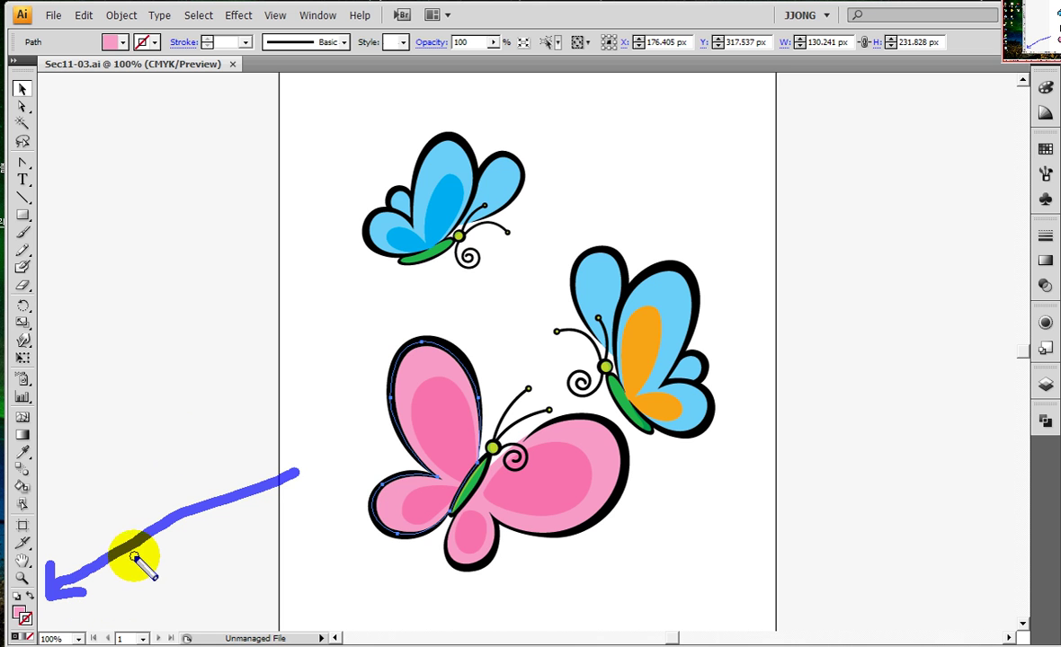
left_click_drag(158, 313, 215, 393)
mouse_move(252, 321)
left_mouse_down()
mouse_move(237, 364)
mouse_move(263, 310)
mouse_move(305, 382)
mouse_move(406, 321)
mouse_move(355, 367)
mouse_move(409, 376)
left_mouse_up()
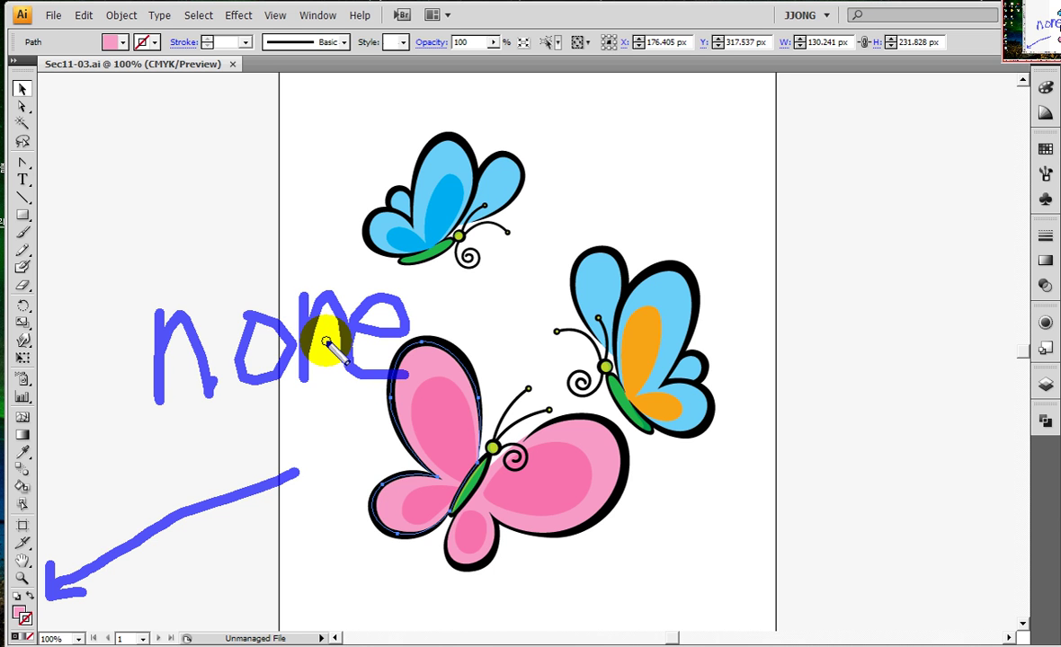
key("Escape")
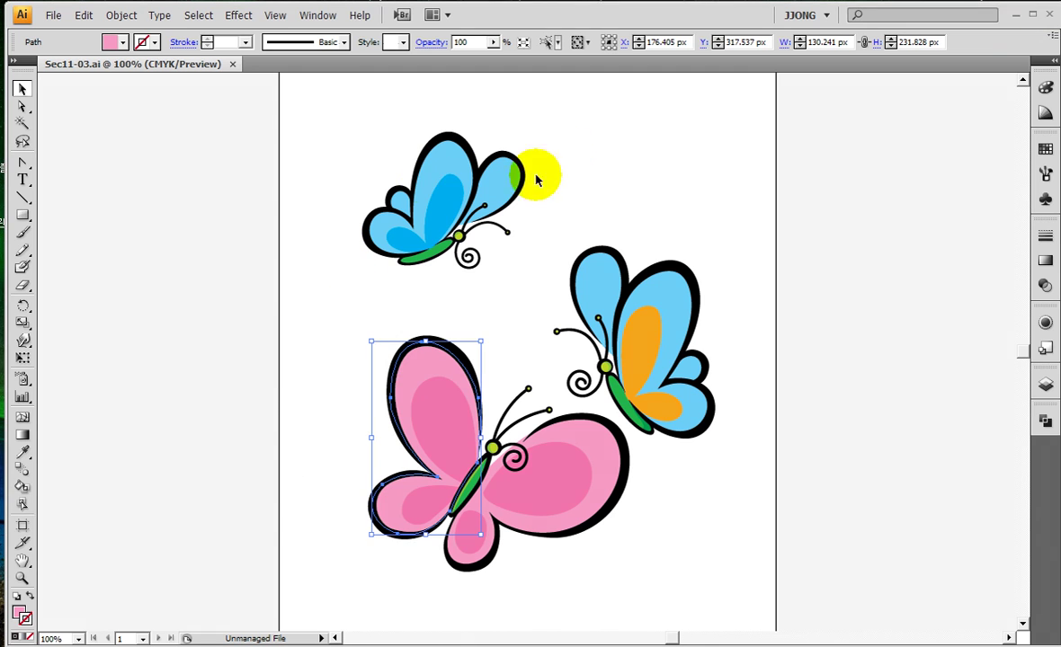
Select the upper blue butterfly's wing shape and check its light-blue fill and empty stroke
left_click(509, 172)
left_click(505, 172)
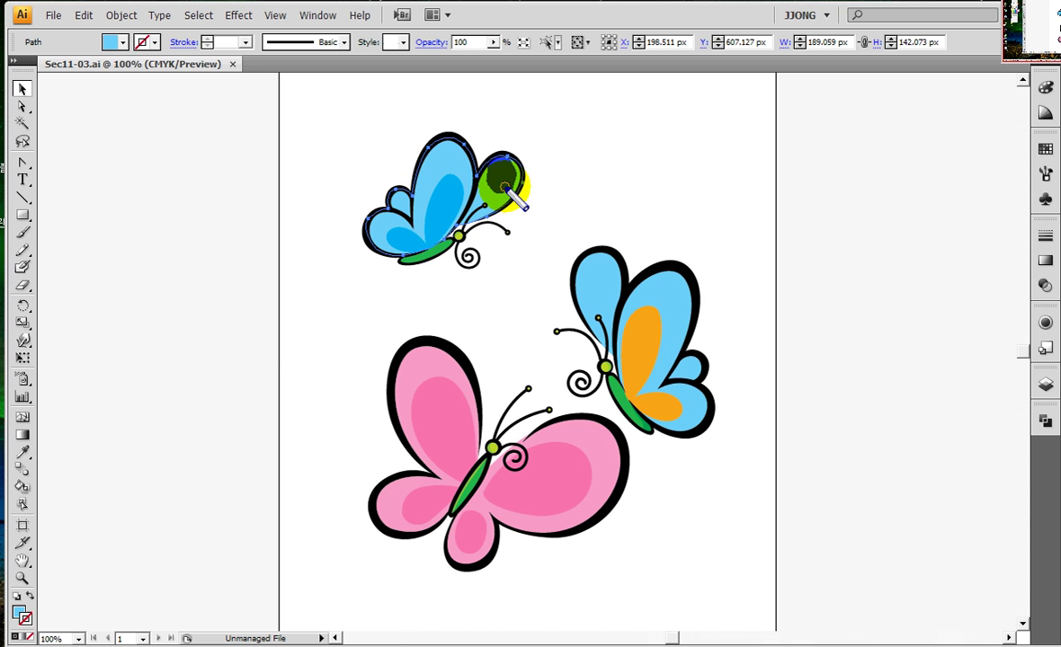
mouse_move(365, 289)
left_mouse_down()
mouse_move(81, 574)
mouse_move(132, 607)
left_mouse_up()
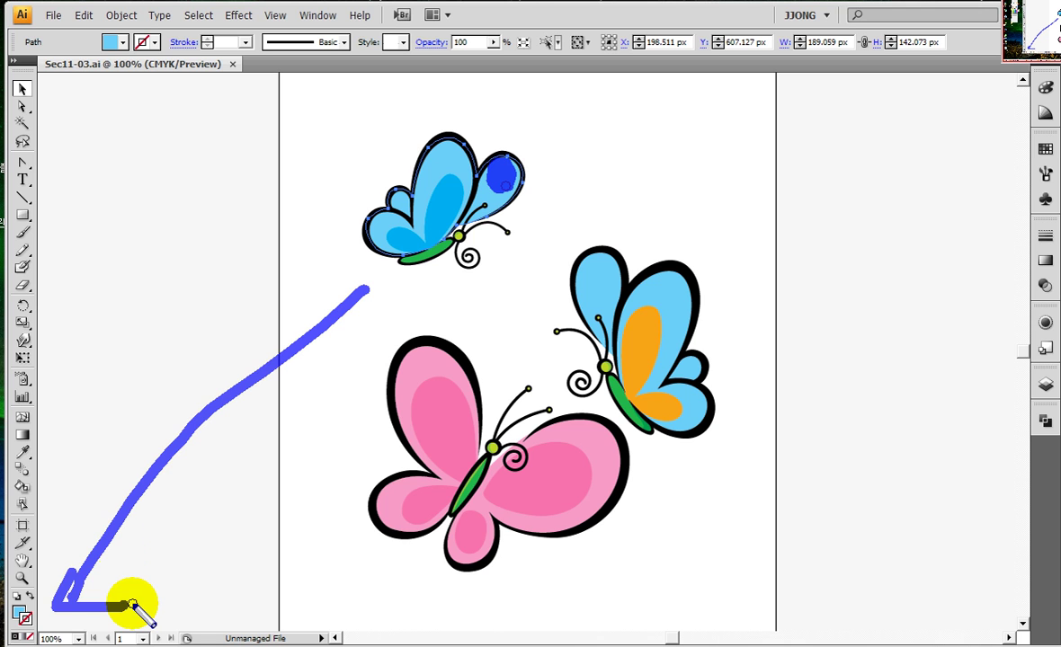
mouse_move(197, 205)
left_mouse_down()
mouse_move(299, 283)
mouse_move(196, 192)
mouse_move(214, 130)
left_mouse_up()
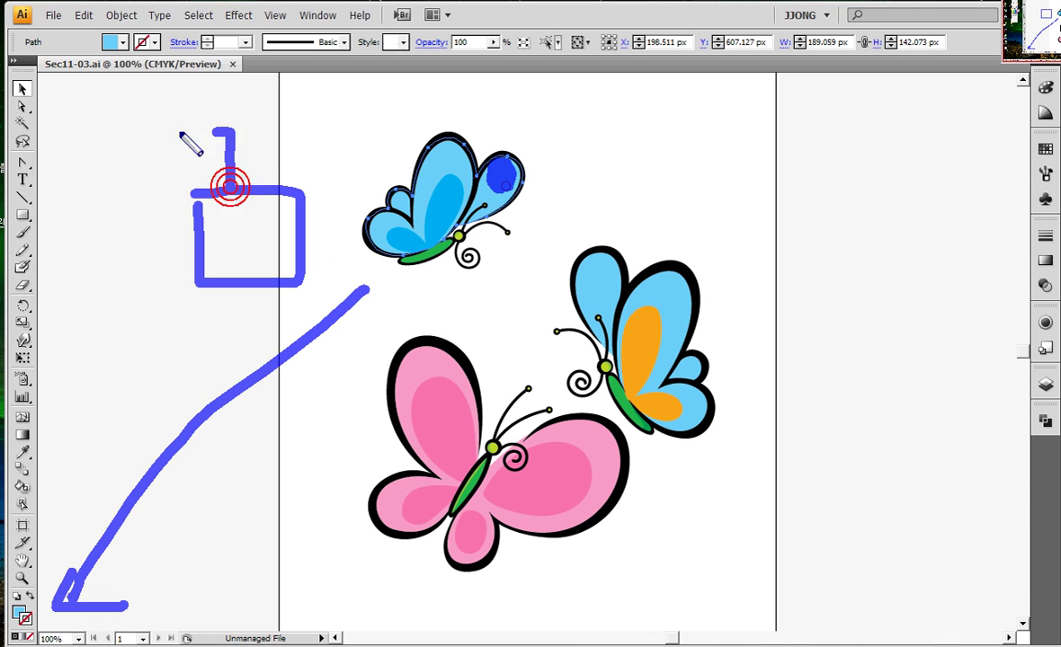
left_click_drag(229, 186, 150, 225)
mouse_move(191, 263)
left_mouse_down()
mouse_move(273, 208)
mouse_move(216, 252)
left_mouse_up()
mouse_move(198, 189)
left_mouse_down()
mouse_move(184, 261)
mouse_move(201, 281)
mouse_move(288, 272)
mouse_move(199, 196)
left_mouse_up()
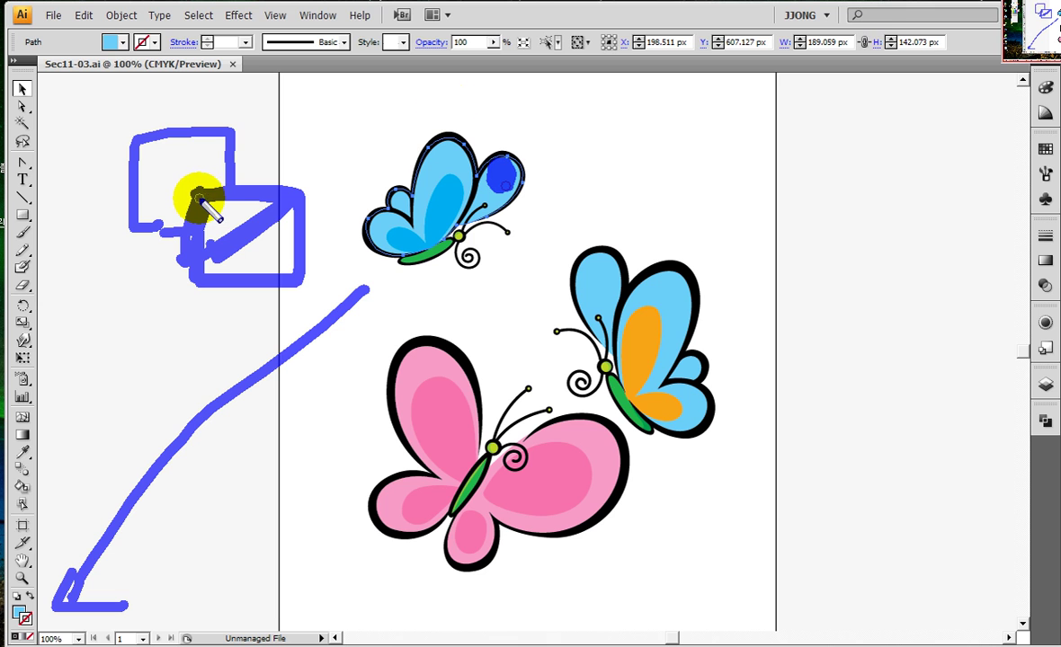
left_click_drag(1051, 59, 1050, 166)
left_click_drag(1001, 113, 1025, 162)
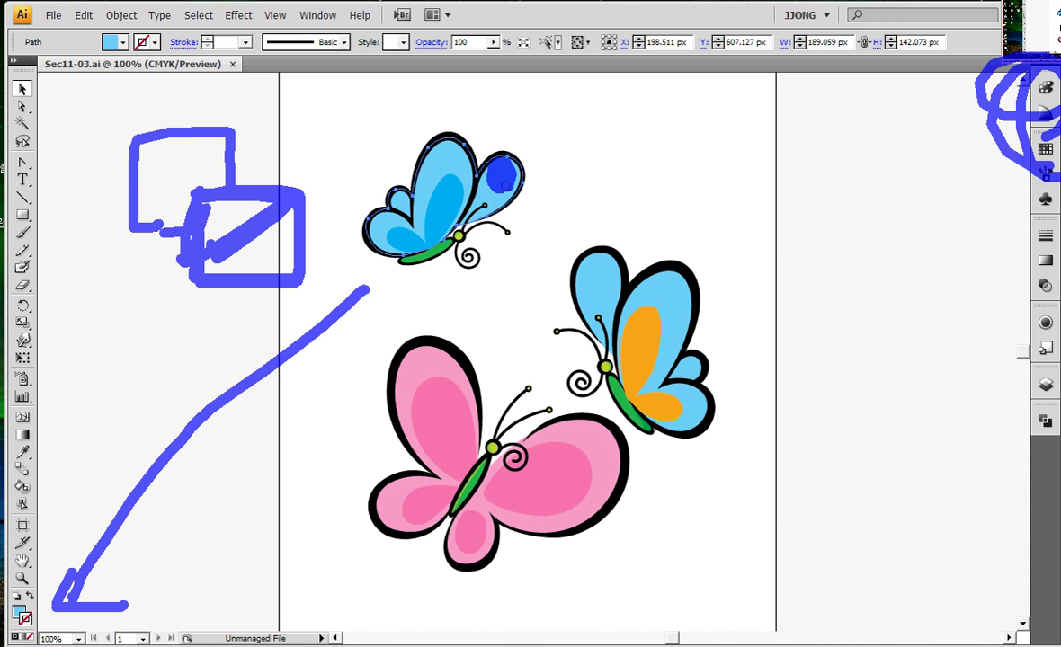
key("Escape")
Open the Swatches panel and drag the light-blue wing fill up-left out of its outline
left_click(1046, 149)
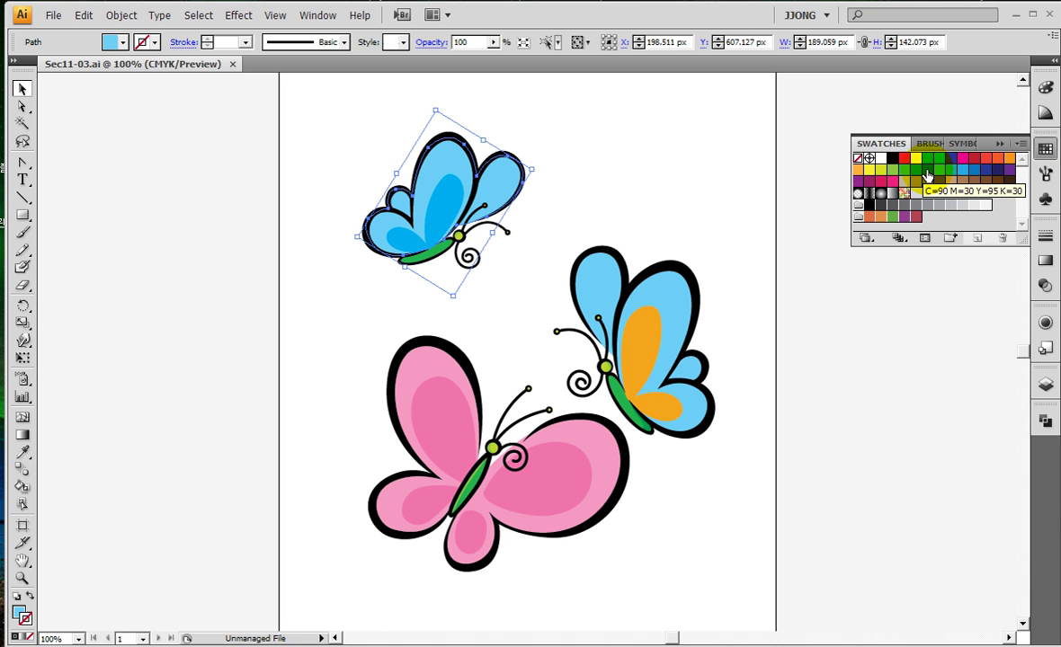
left_click(928, 176)
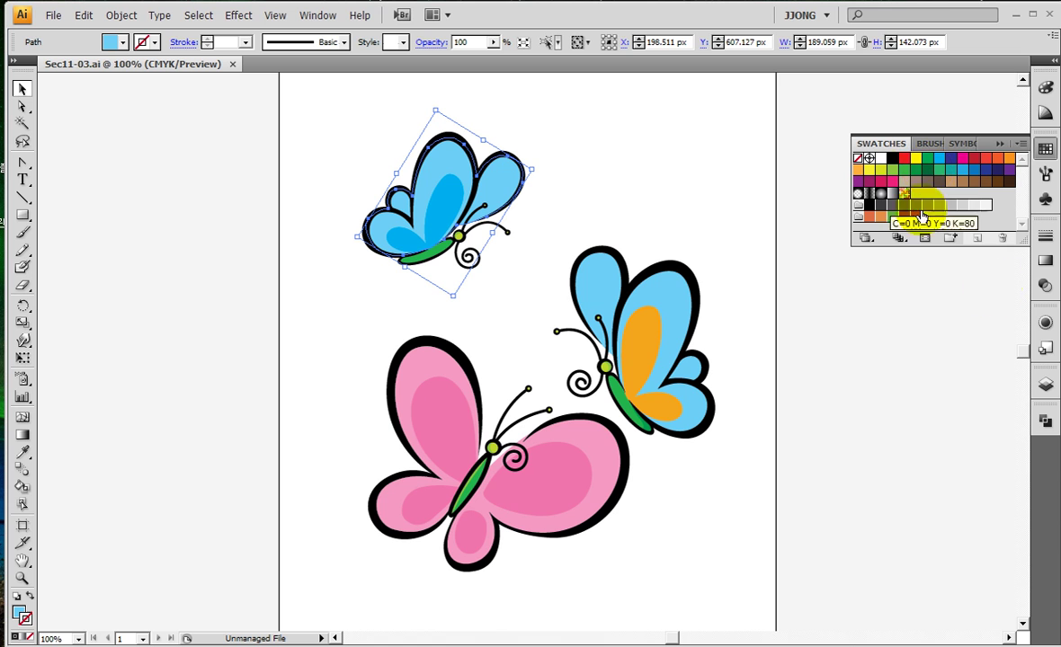
left_click(173, 211)
left_click_drag(173, 212, 243, 262)
left_click_drag(422, 267, 358, 245)
left_click(22, 578)
left_click_drag(438, 151, 651, 315)
Zoom in close on the upper butterfly's blue wing
left_click(20, 86)
left_click_drag(384, 309, 395, 333)
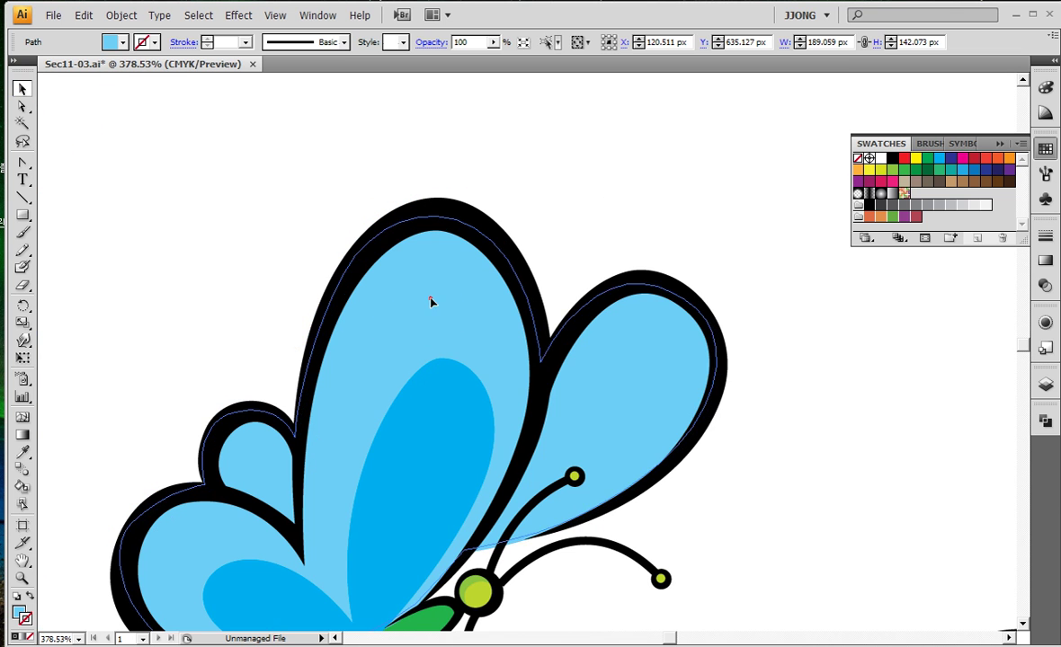
left_click_drag(431, 300, 251, 253)
key("ctrl+2")
mouse_move(701, 346)
left_mouse_down()
mouse_move(725, 286)
mouse_move(689, 365)
left_mouse_up()
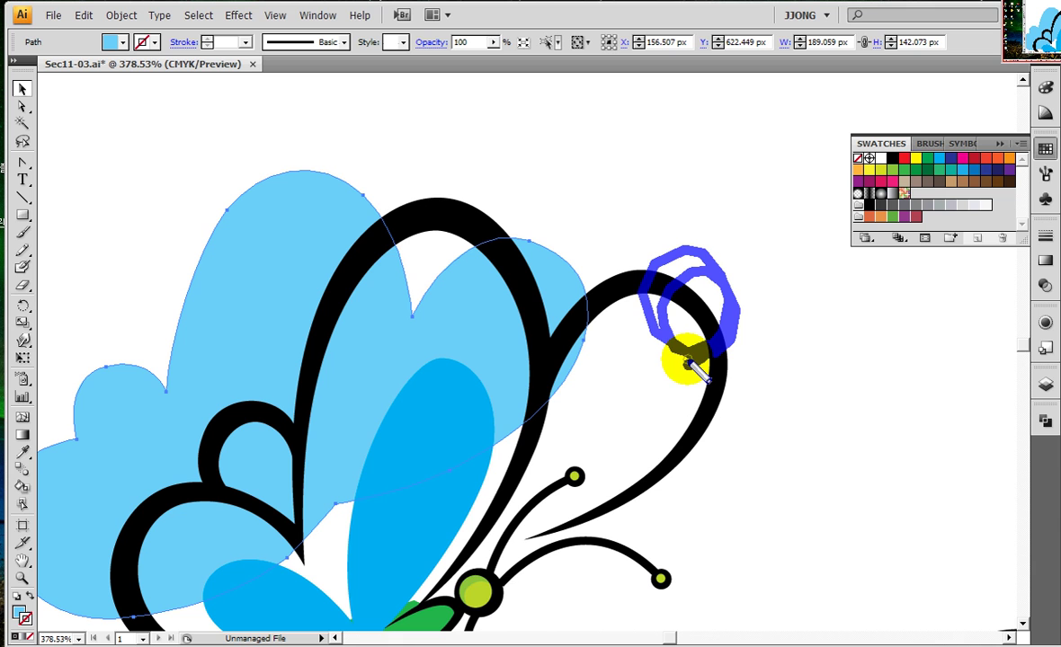
key("Escape")
Select the light-blue wing fill and pull it up-left off the black outline
left_click(561, 276)
left_click(369, 277)
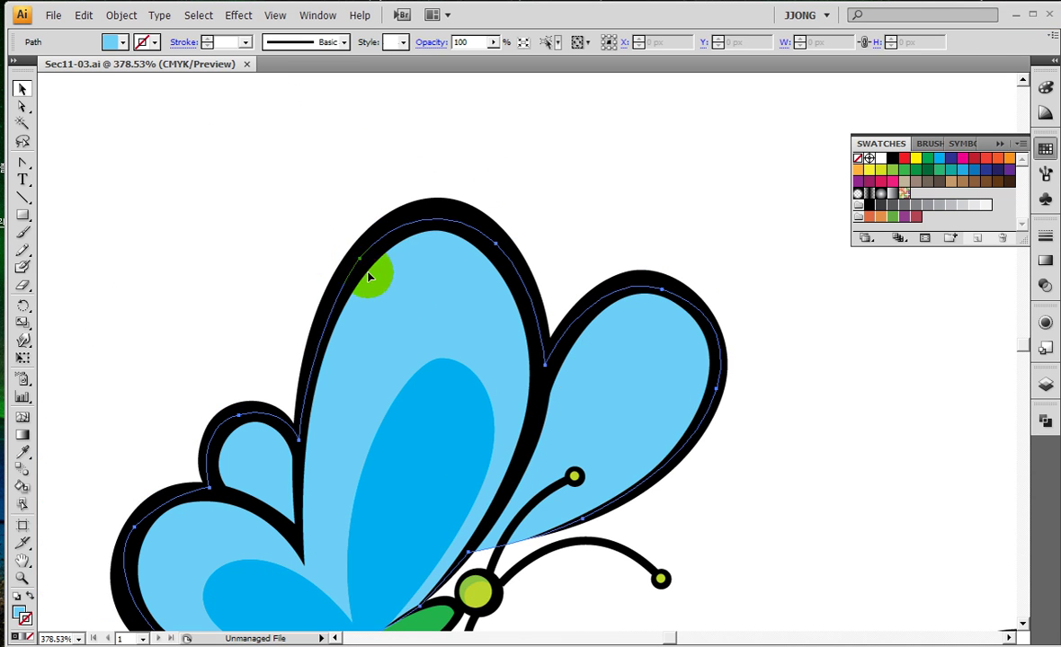
left_click(458, 296)
left_click_drag(469, 321, 400, 269)
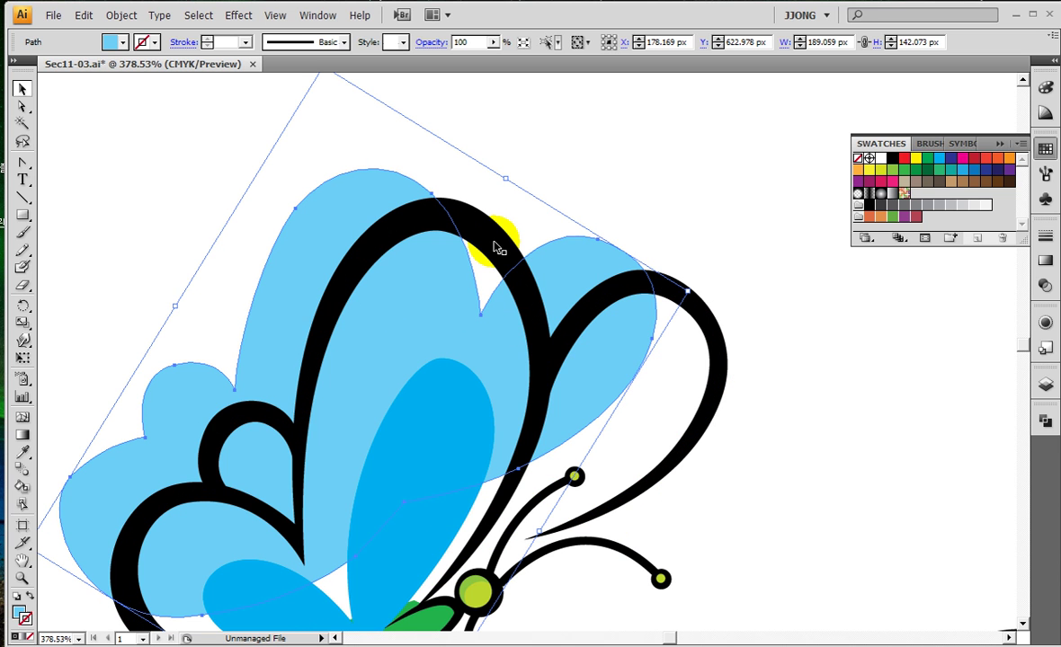
key("ctrl+z")
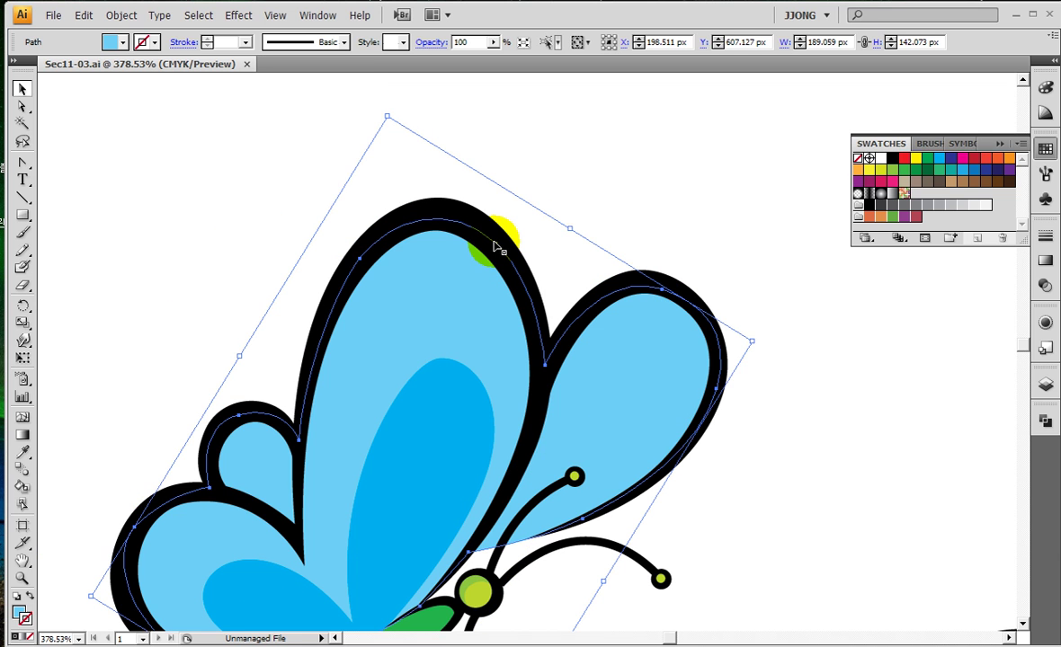
left_click_drag(494, 279, 395, 257)
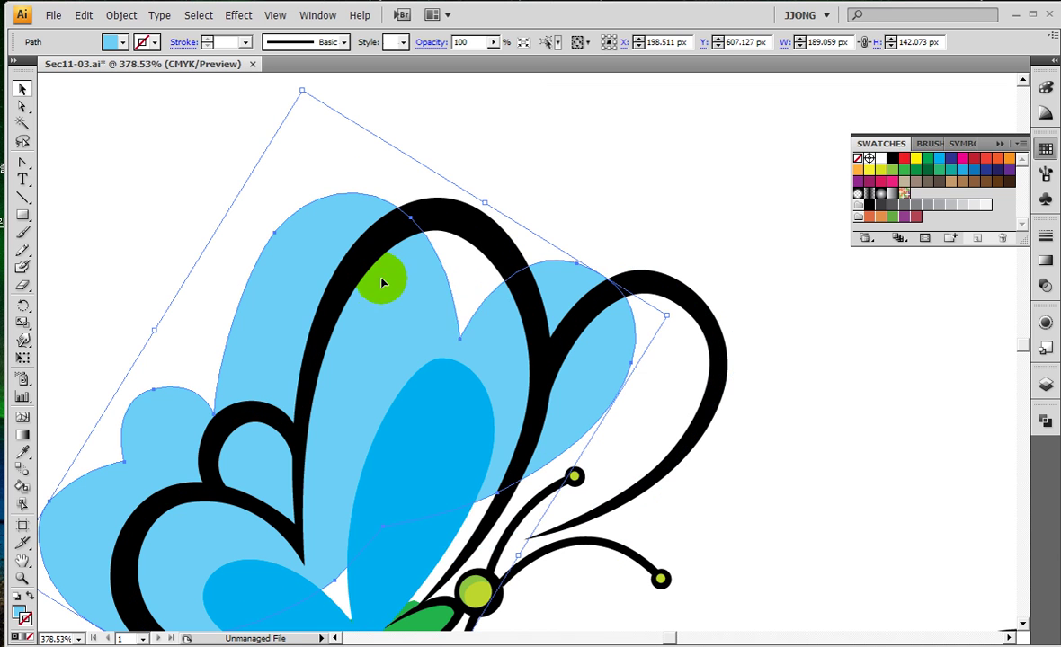
Try Bring to Front on the wing fill, then undo and move it back inside the outline
right_click(379, 292)
mouse_move(412, 463)
left_click(550, 463)
key("ctrl+z")
left_click_drag(309, 252, 428, 284)
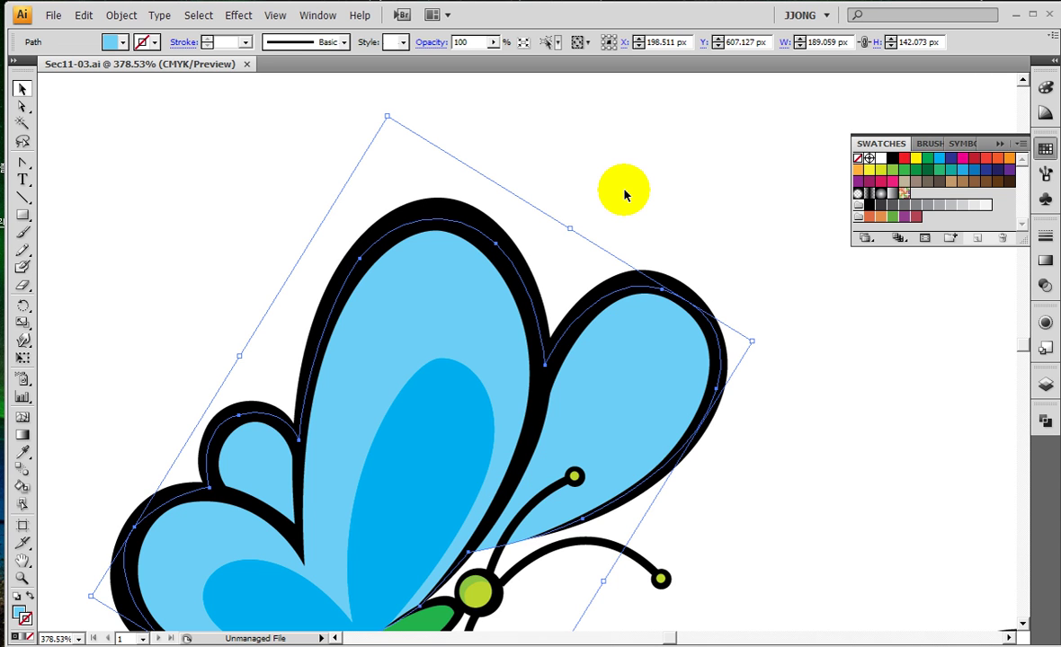
Reselect the wing fill, shift it left off the outline, and Bring to Front
left_click(560, 216)
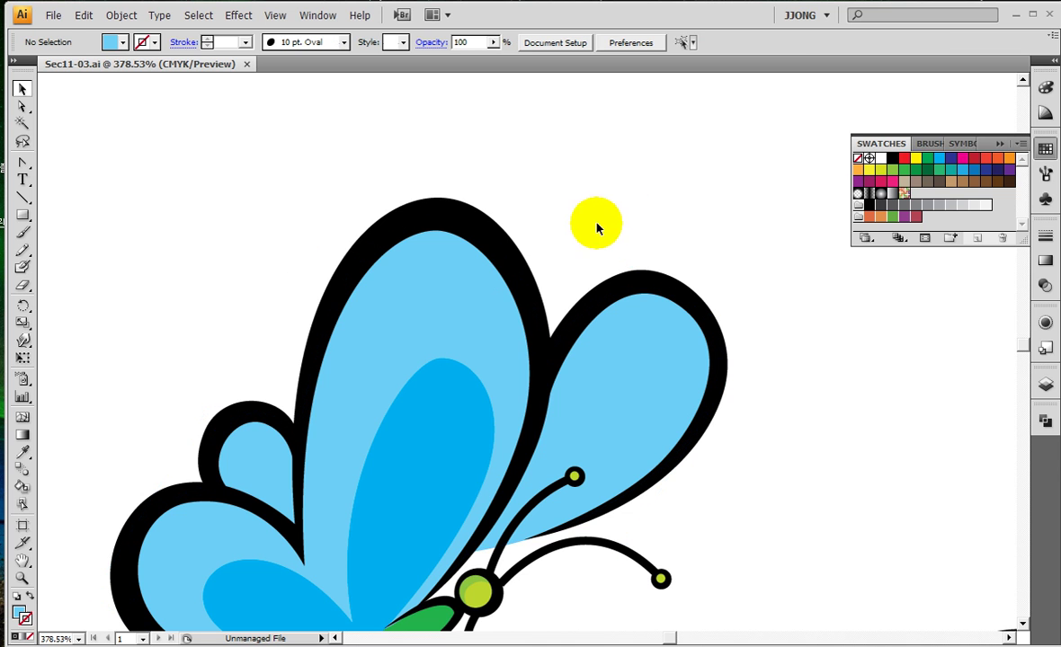
left_click(431, 299)
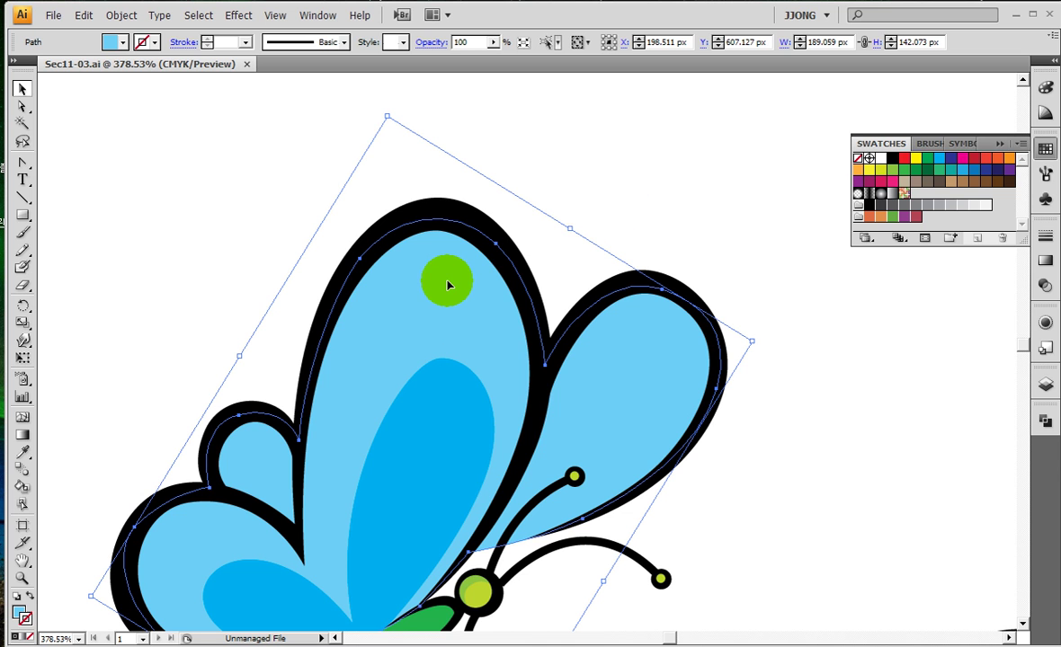
left_click_drag(456, 301, 363, 188)
key("ctrl+z")
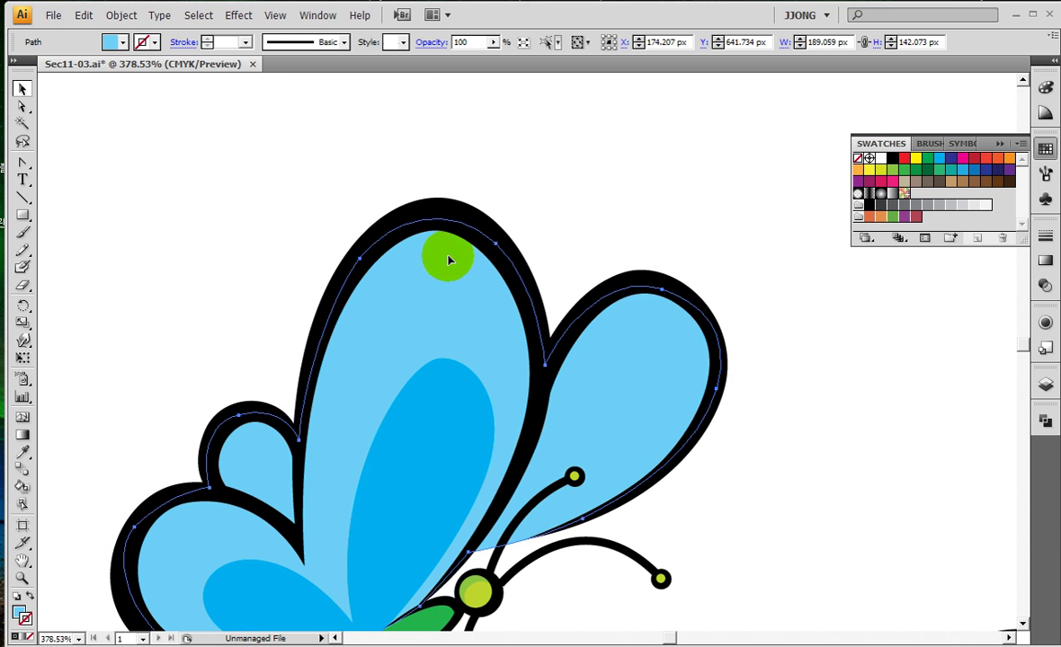
left_click_drag(479, 306, 355, 305)
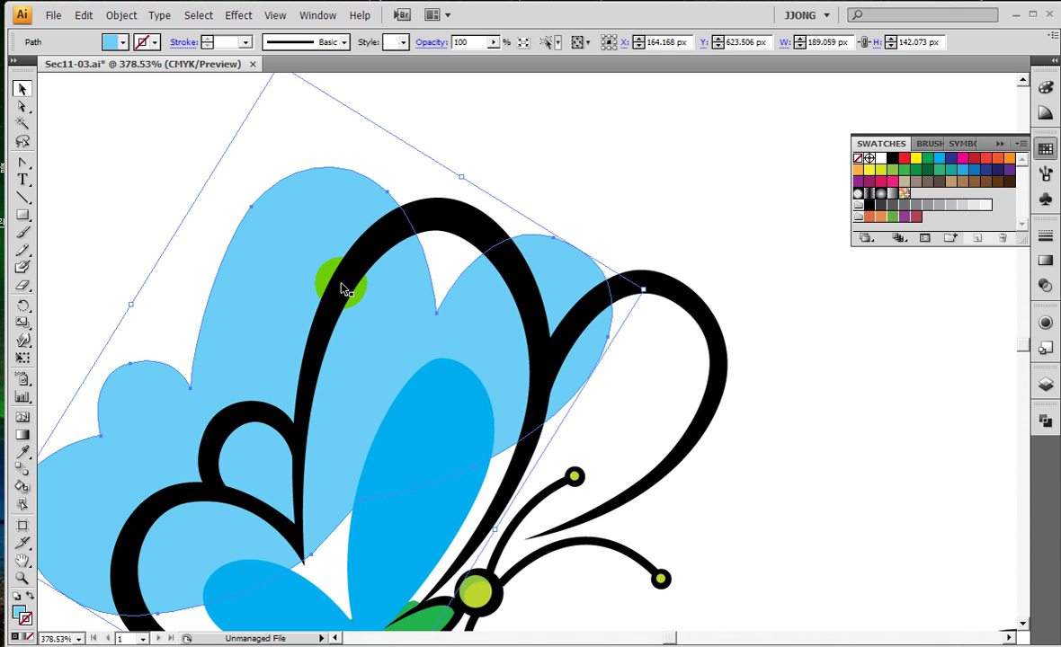
right_click(297, 248)
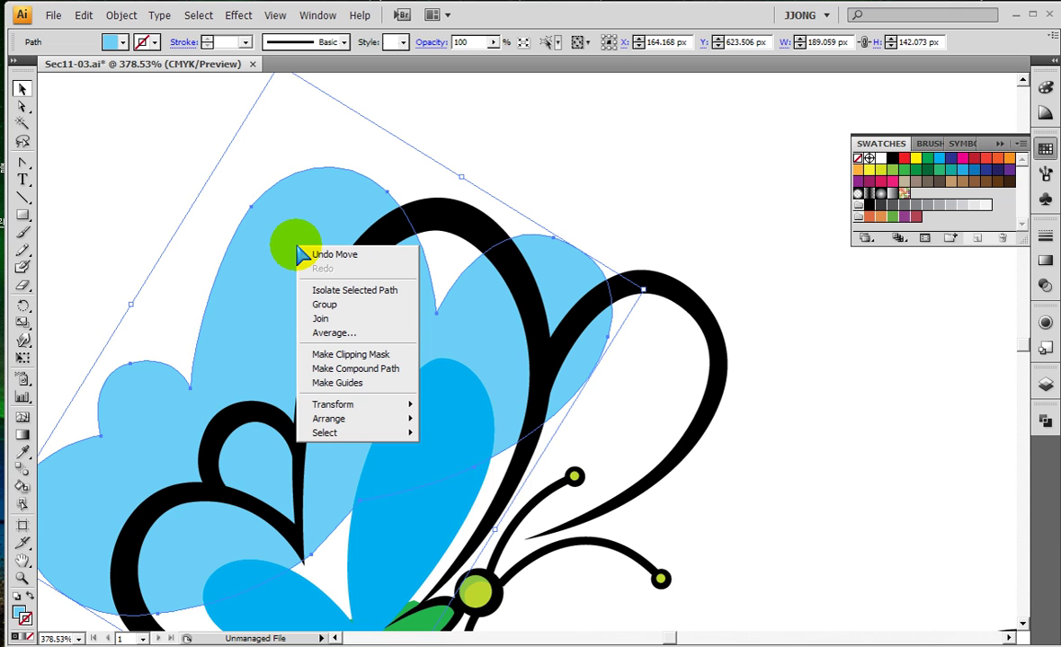
mouse_move(330, 419)
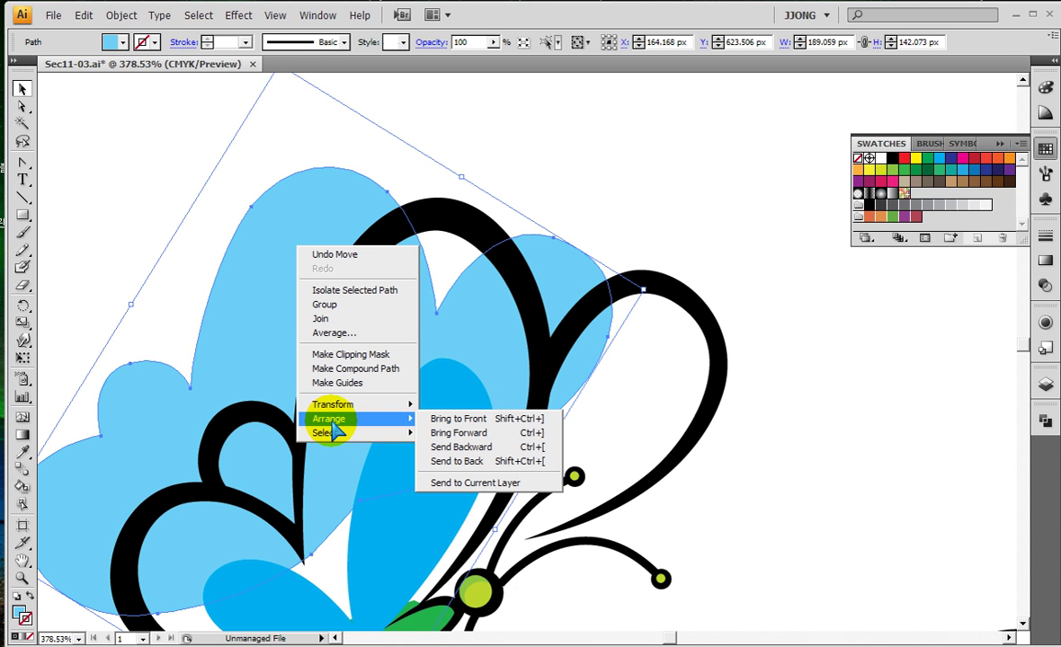
left_click(454, 419)
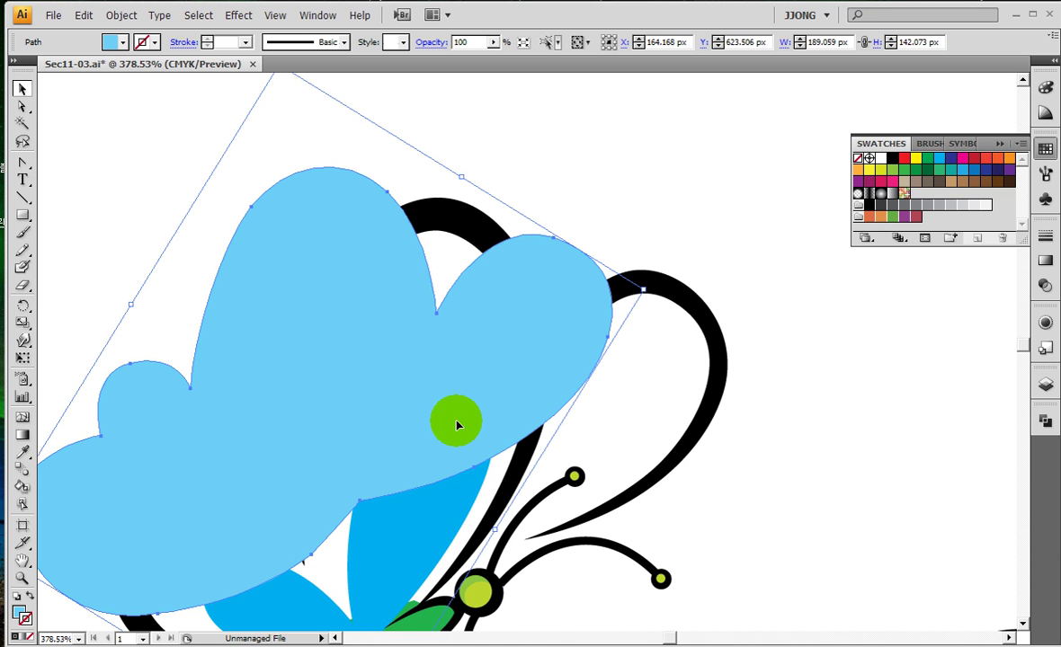
At 100% view, drag the light-blue wing shape onto the pink butterfly's center
scroll(457, 425, "down", 2)
left_click_drag(430, 312, 530, 393)
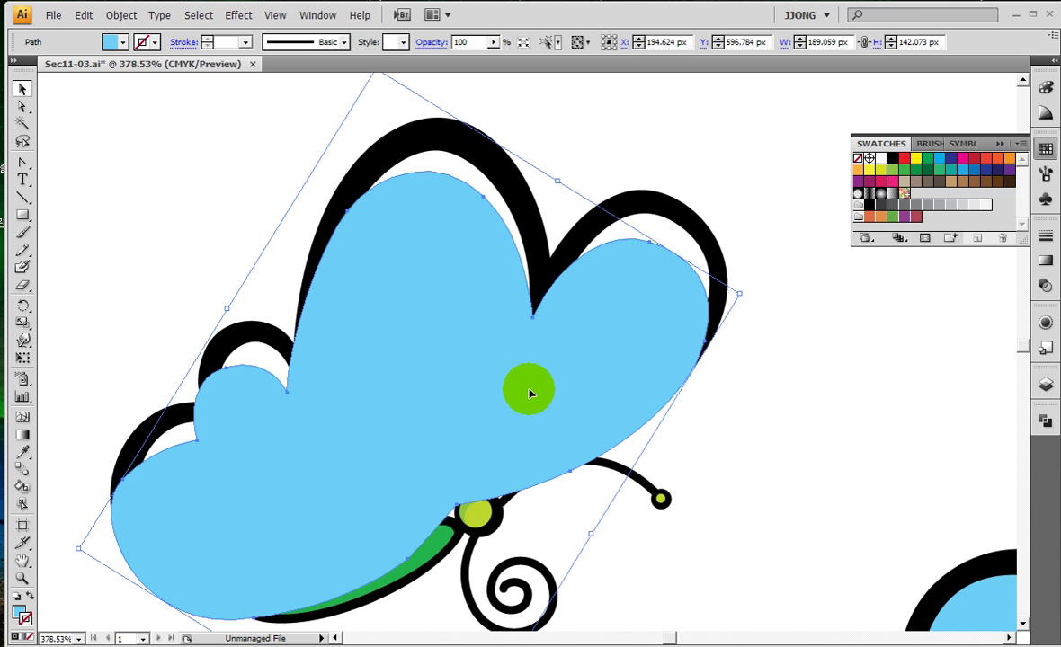
left_click_drag(530, 394, 600, 289)
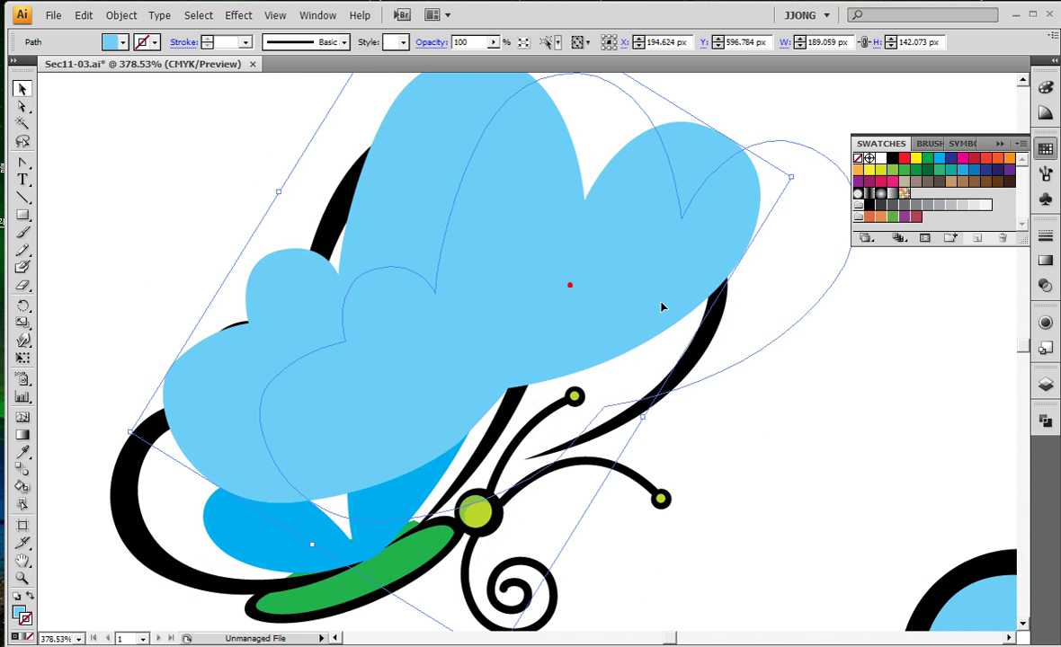
mouse_move(600, 290)
left_mouse_down()
mouse_move(349, 349)
mouse_move(481, 470)
left_mouse_up()
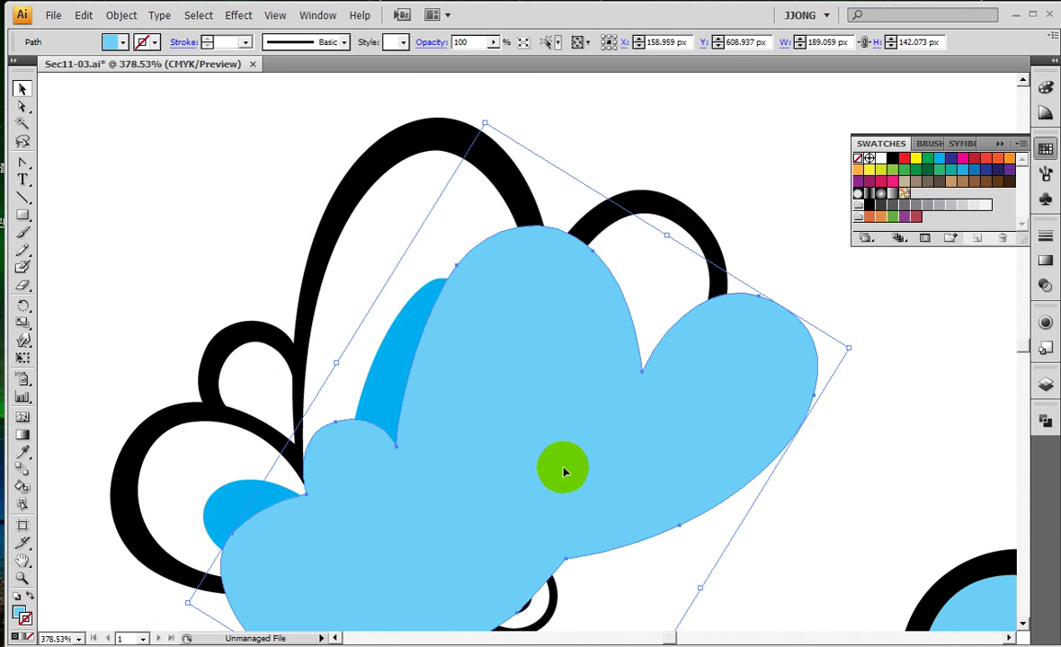
key("ctrl+1")
mouse_move(438, 236)
left_mouse_down()
mouse_move(488, 484)
mouse_move(444, 476)
mouse_move(493, 468)
left_mouse_up()
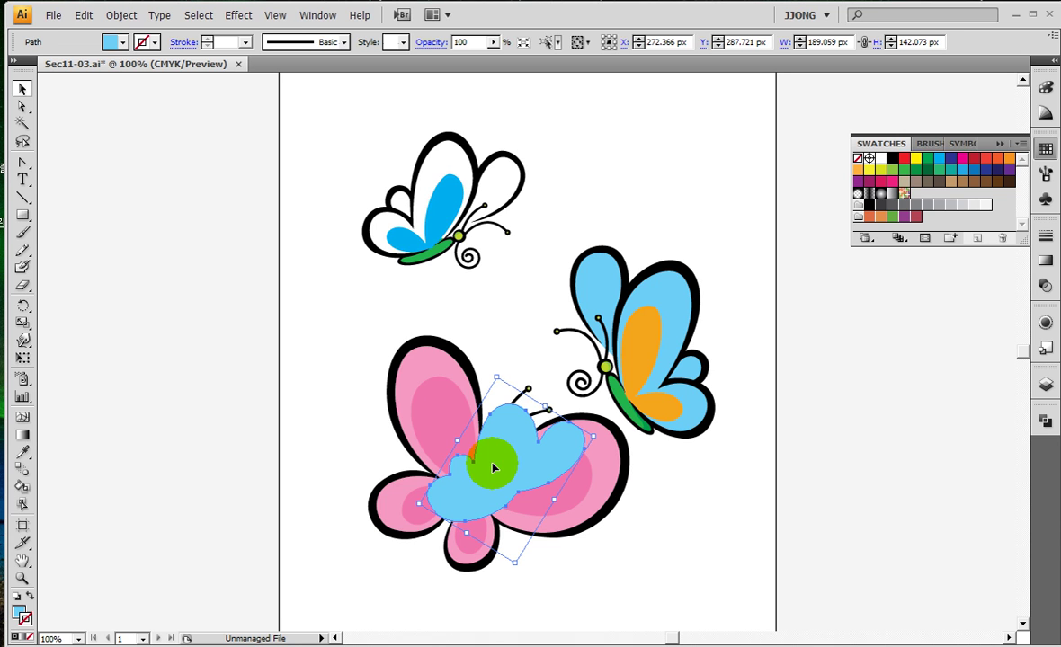
Send the light-blue wing shape to back and drag it under the top-left butterfly
right_click(518, 481)
mouse_move(571, 638)
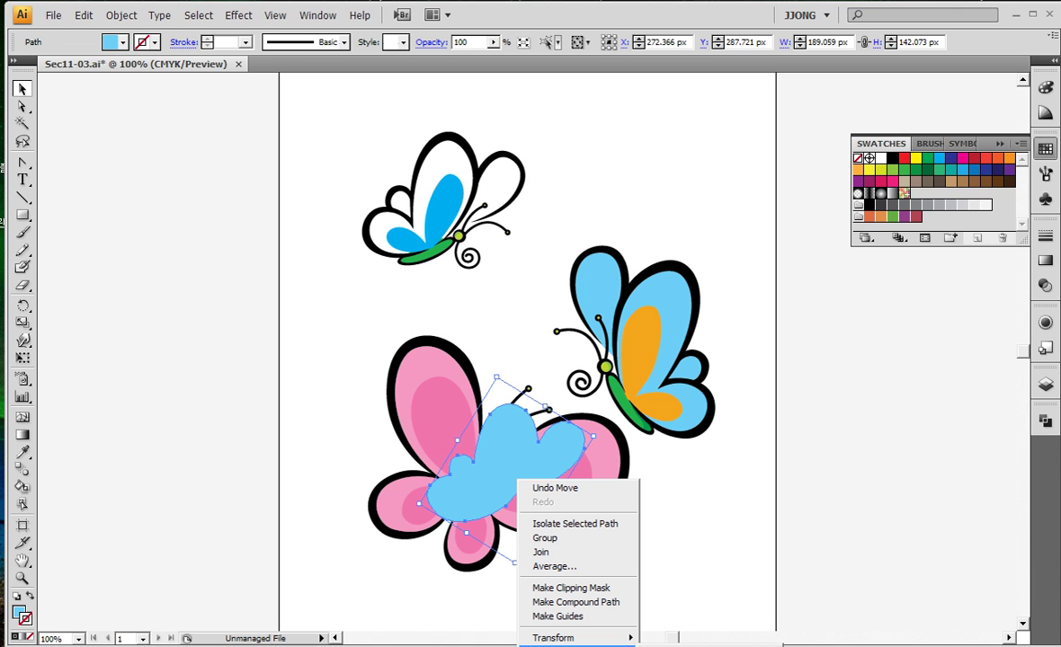
left_click(702, 642)
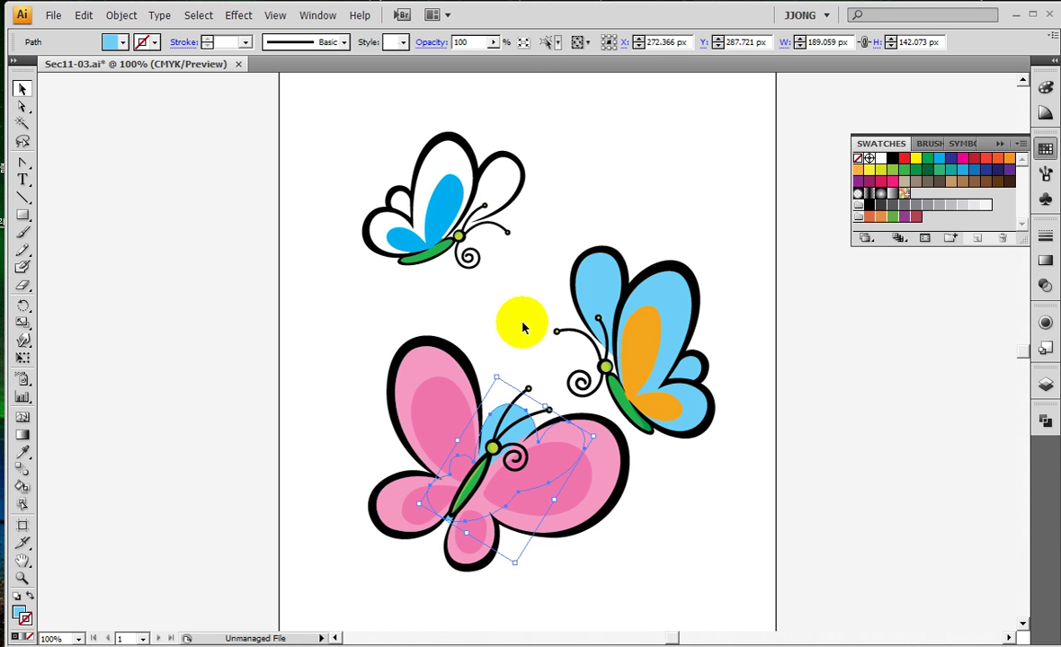
mouse_move(499, 415)
left_mouse_down()
mouse_move(543, 376)
mouse_move(366, 278)
left_mouse_up()
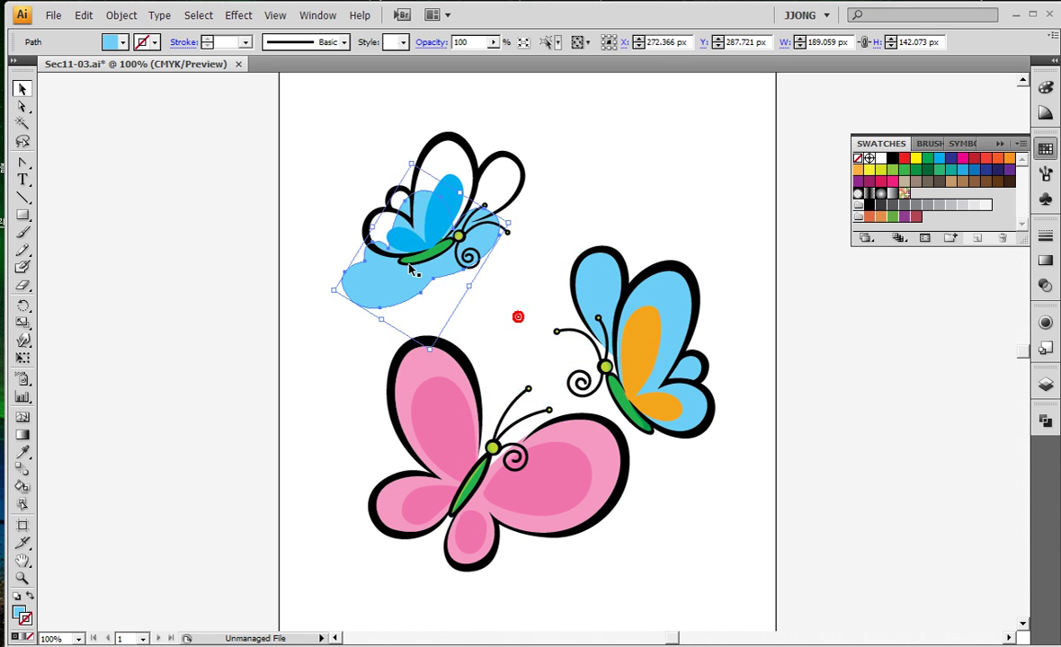
Delete the stray shape and undo back through the wing fill edits
key("Delete")
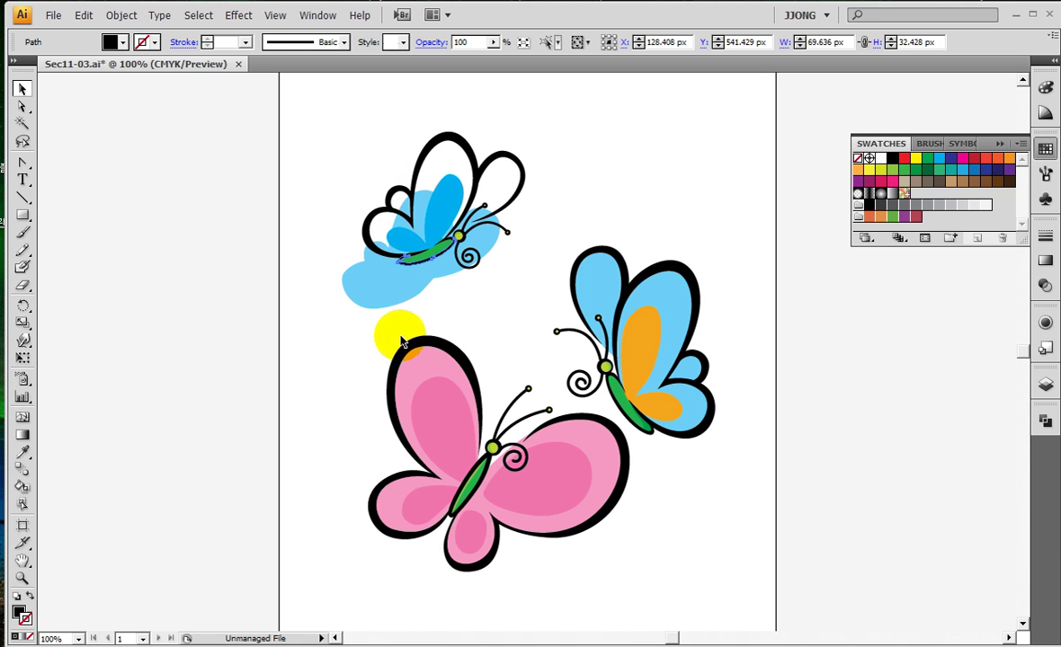
key("ctrl+z")
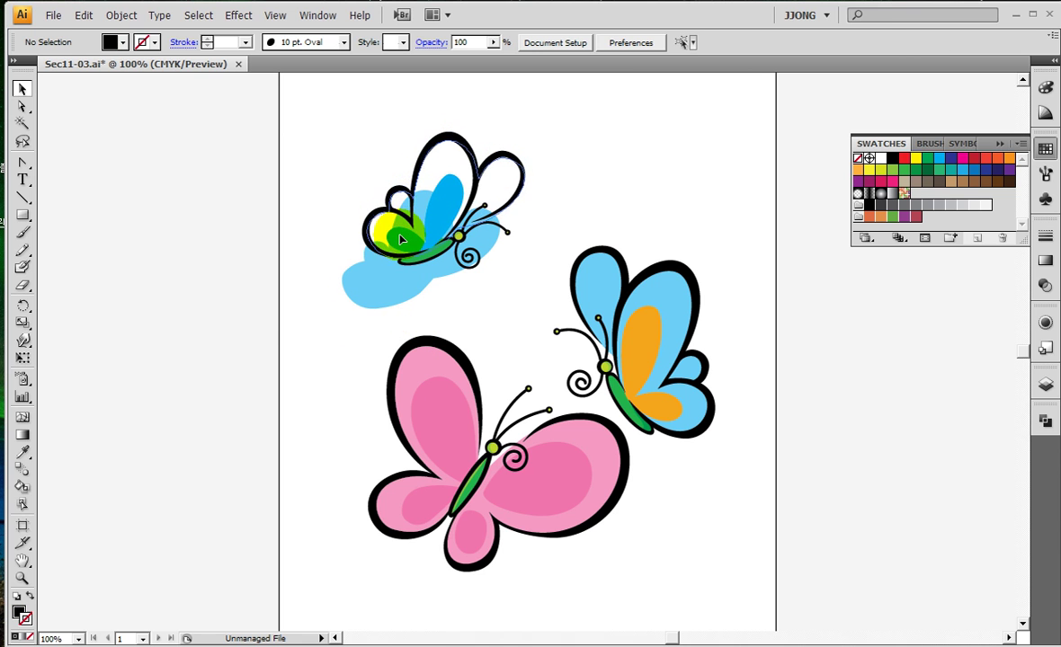
key("ctrl+z")
left_click(268, 322)
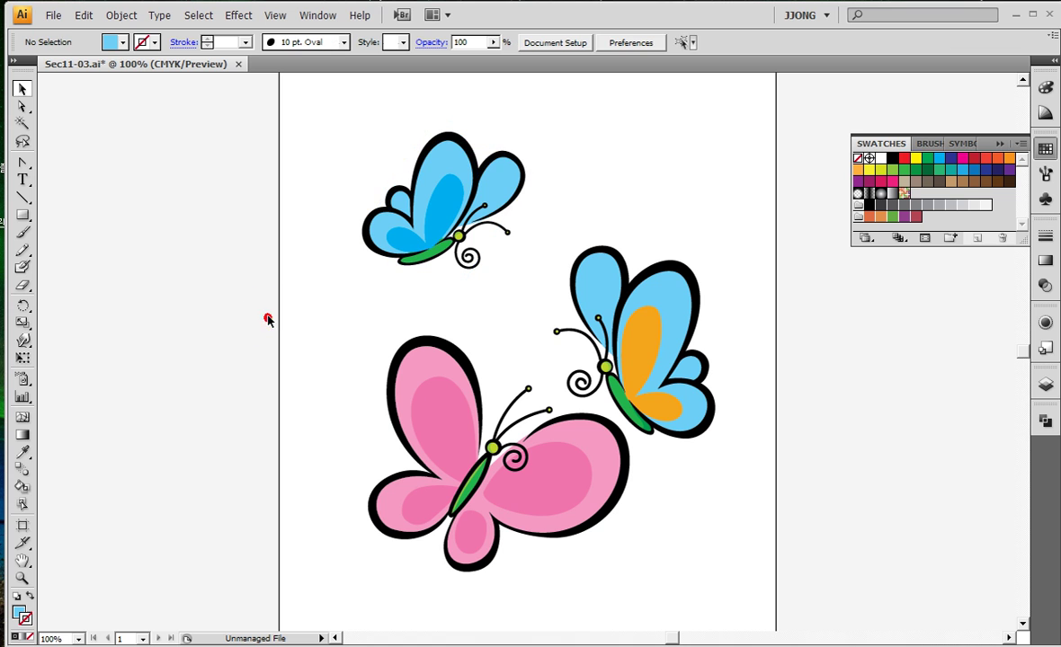
key("ctrl+z")
key("ctrl+z")
key("ctrl+z")
key("ctrl+z")
key("ctrl+z")
key("ctrl+z")
key("ctrl+z")
key("ctrl+z")
key("ctrl+z")
key("ctrl+z")
key("ctrl+z")
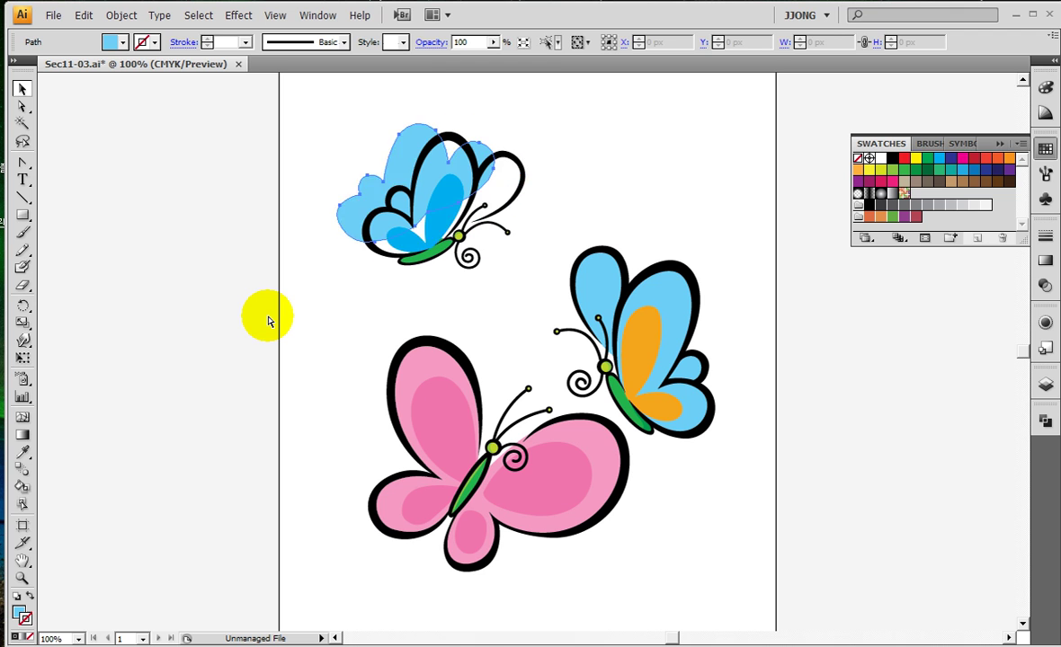
key("ctrl+z")
key("ctrl+z")
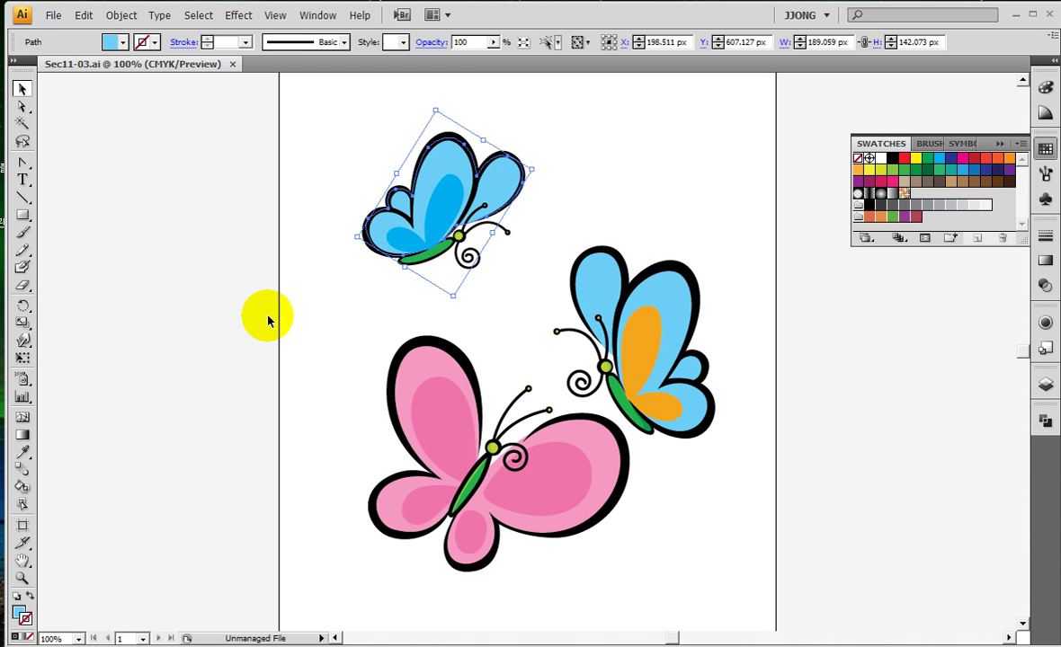
Check the restored butterflies on the canvas and clear the selection
mouse_move(418, 531)
left_mouse_down()
mouse_move(339, 434)
mouse_move(441, 560)
left_mouse_up()
mouse_move(430, 259)
left_mouse_down()
mouse_move(355, 139)
mouse_move(418, 458)
left_mouse_up()
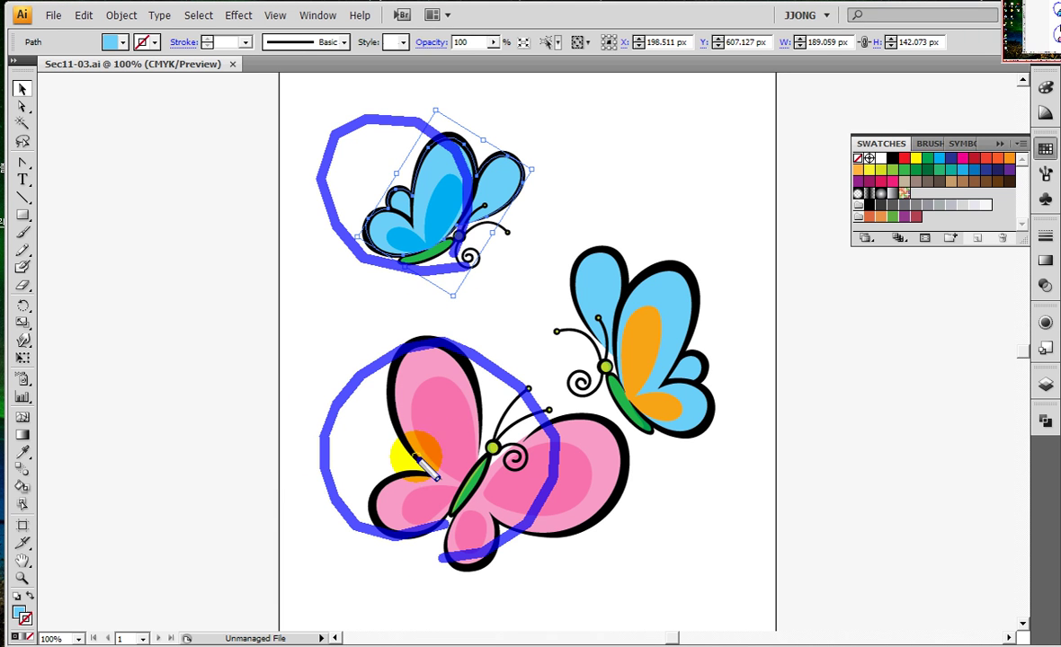
left_click_drag(377, 280, 502, 306)
left_click_drag(568, 355, 630, 261)
left_click_drag(438, 433, 633, 297)
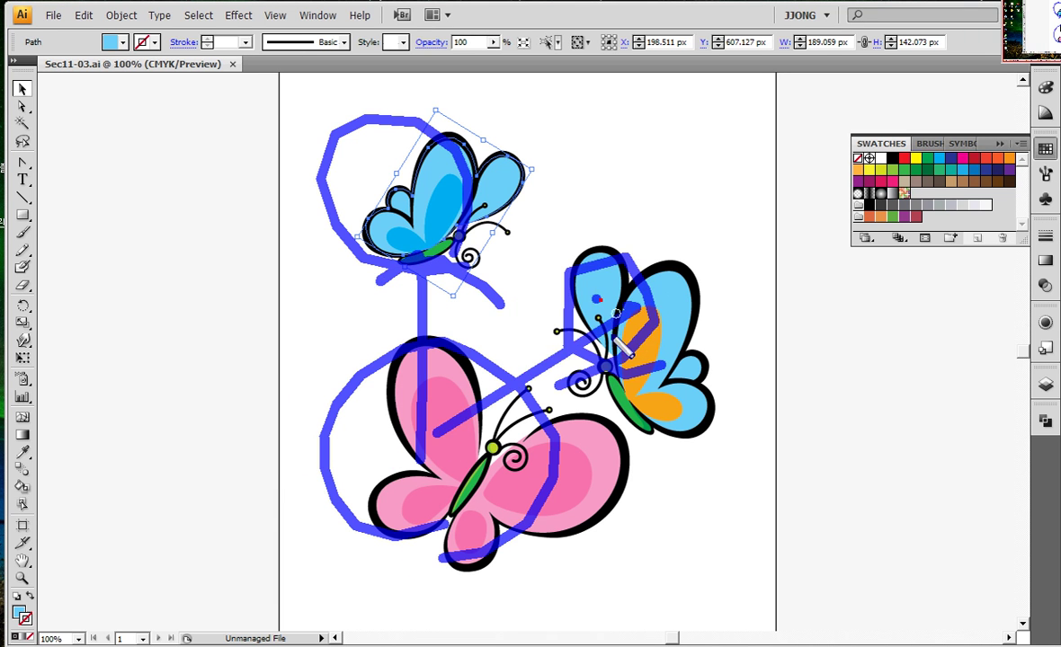
left_click_drag(558, 382, 582, 380)
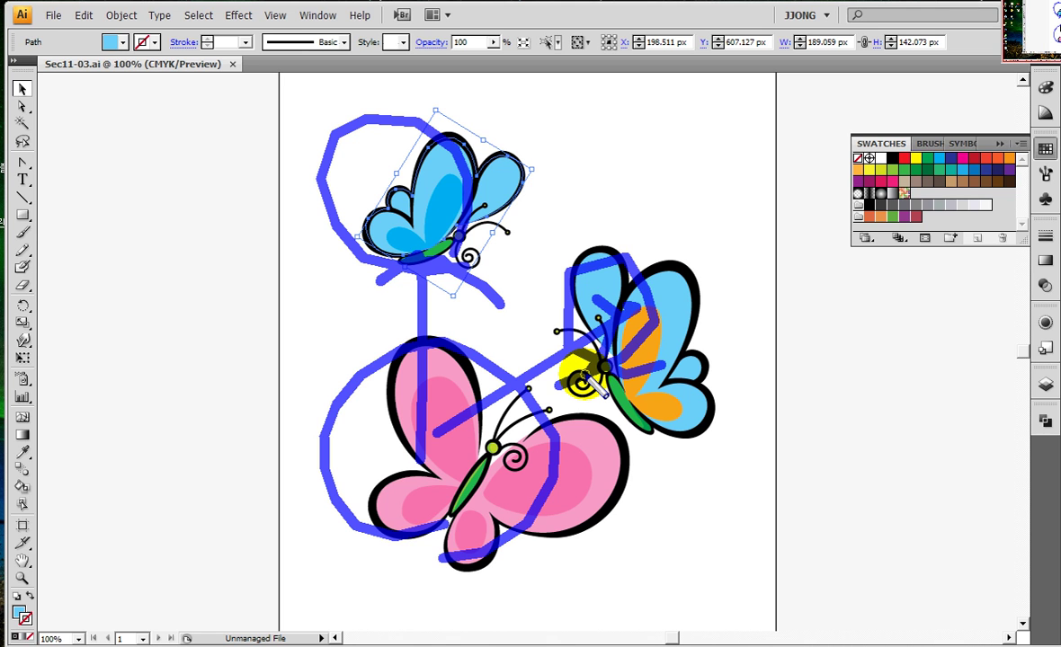
left_click(349, 320)
mouse_move(218, 366)
left_mouse_down()
mouse_move(52, 452)
mouse_move(54, 463)
left_mouse_up()
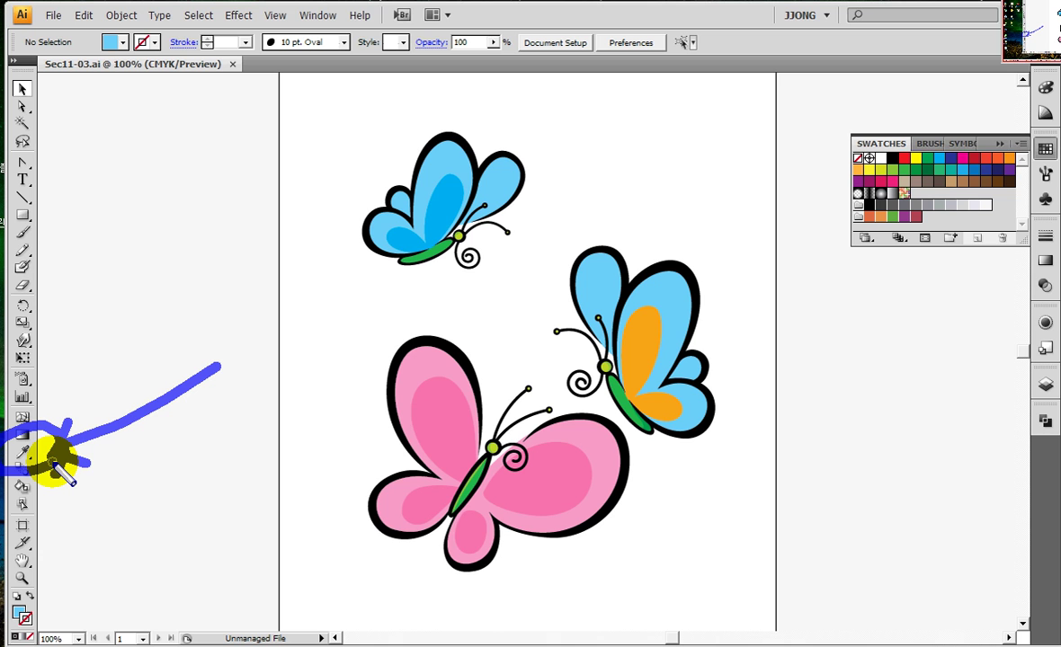
Use the Eyedropper to load the pink butterfly's upper-wing pink as the fill colour
left_click(22, 454)
left_click_drag(21, 456, 79, 461)
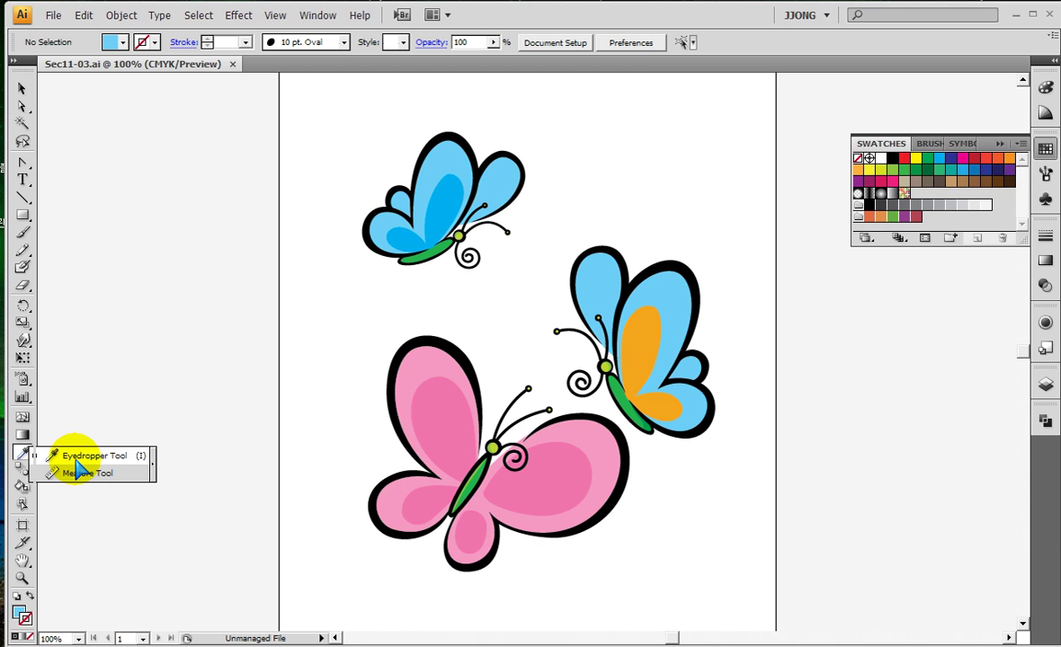
left_click(77, 459)
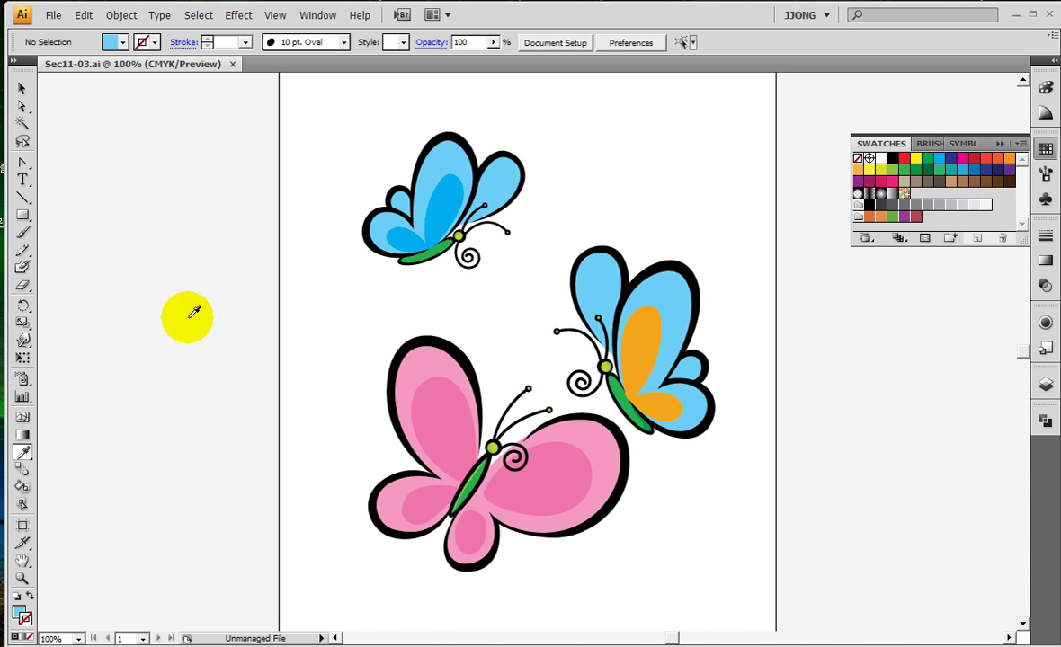
left_click(595, 281)
left_click(435, 361)
left_click(435, 363)
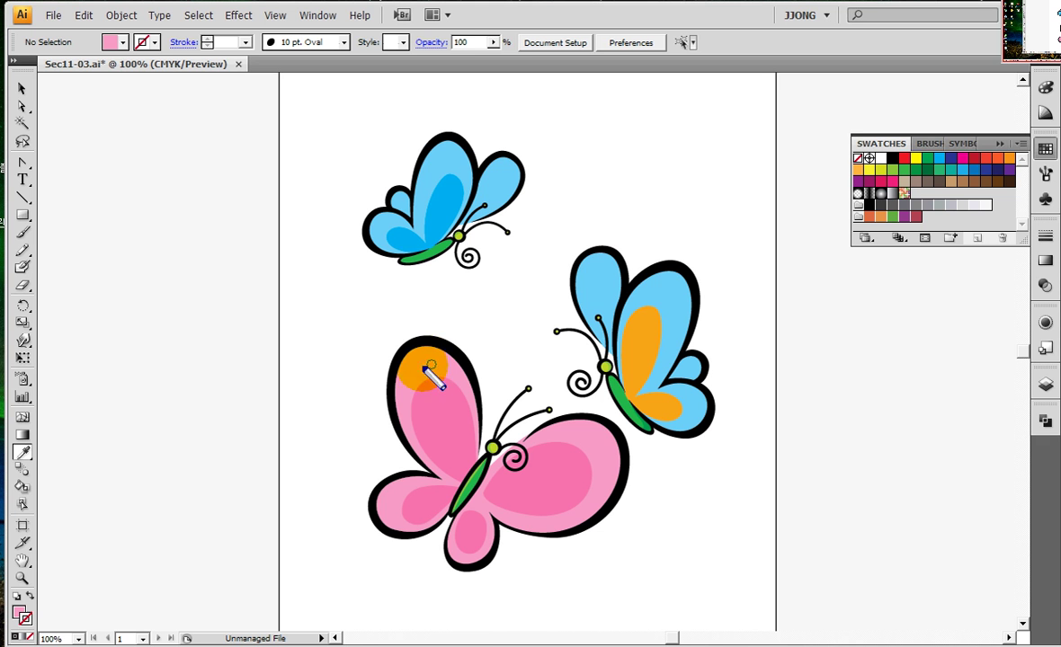
left_click(423, 367)
mouse_move(423, 367)
left_mouse_down()
mouse_move(43, 584)
mouse_move(7, 588)
left_mouse_up()
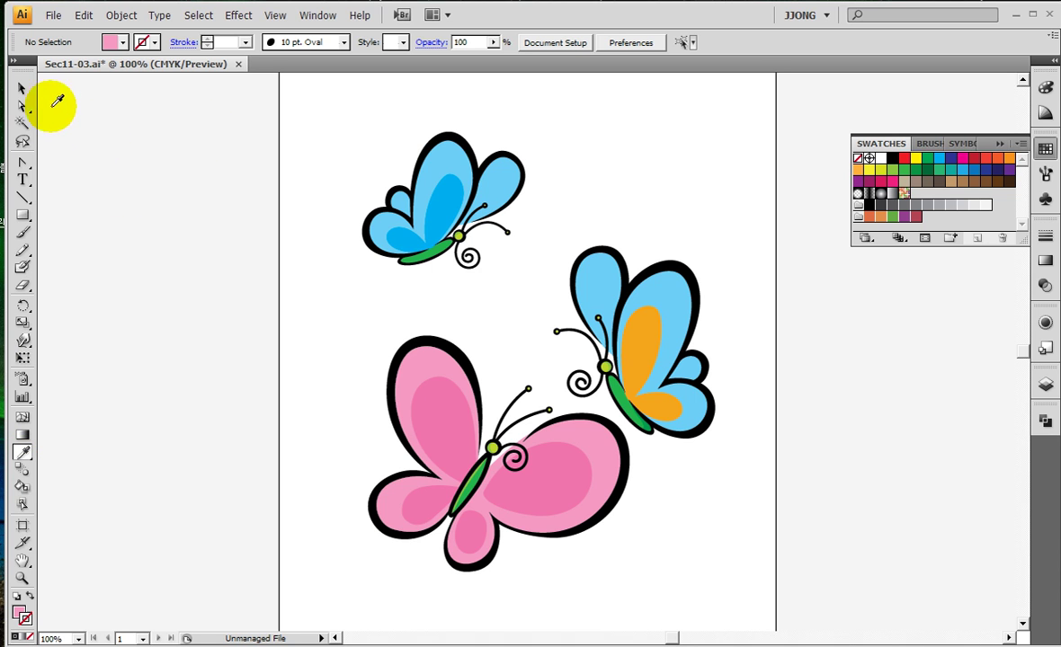
left_click(23, 89)
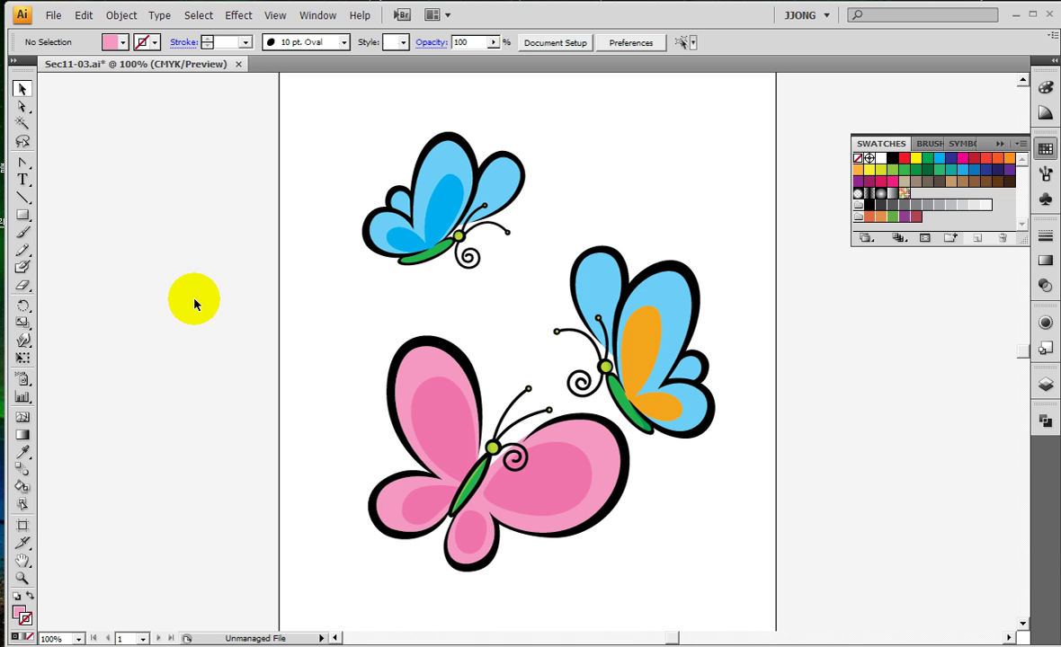
Eyedropper the pink, then orange inner-wing, then light blue wing colours, ending on light blue fill
left_click(23, 452)
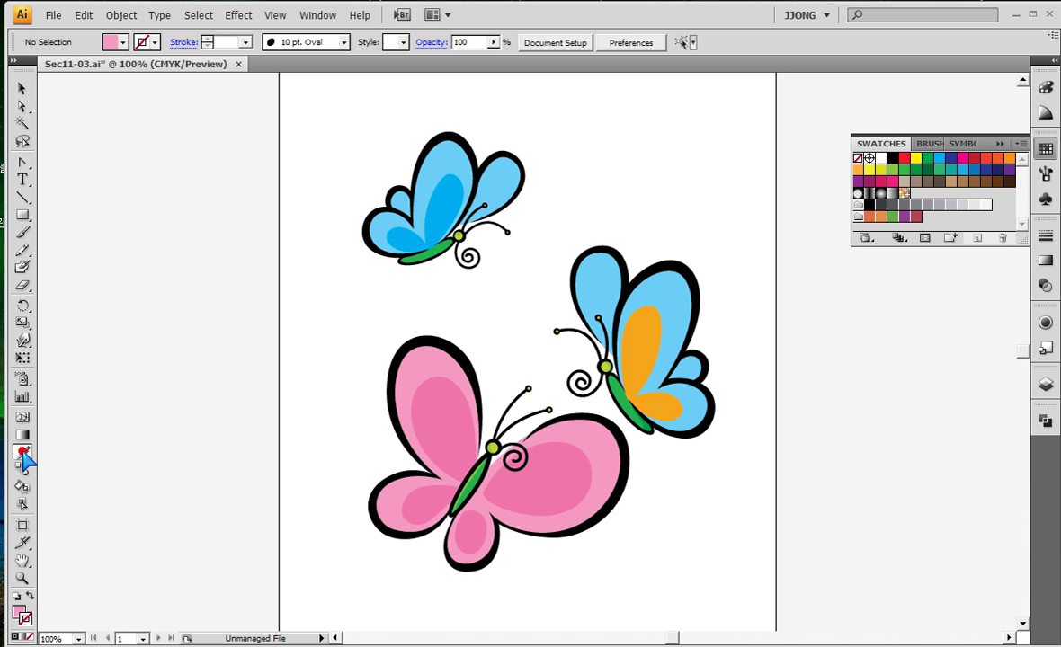
left_click(419, 361)
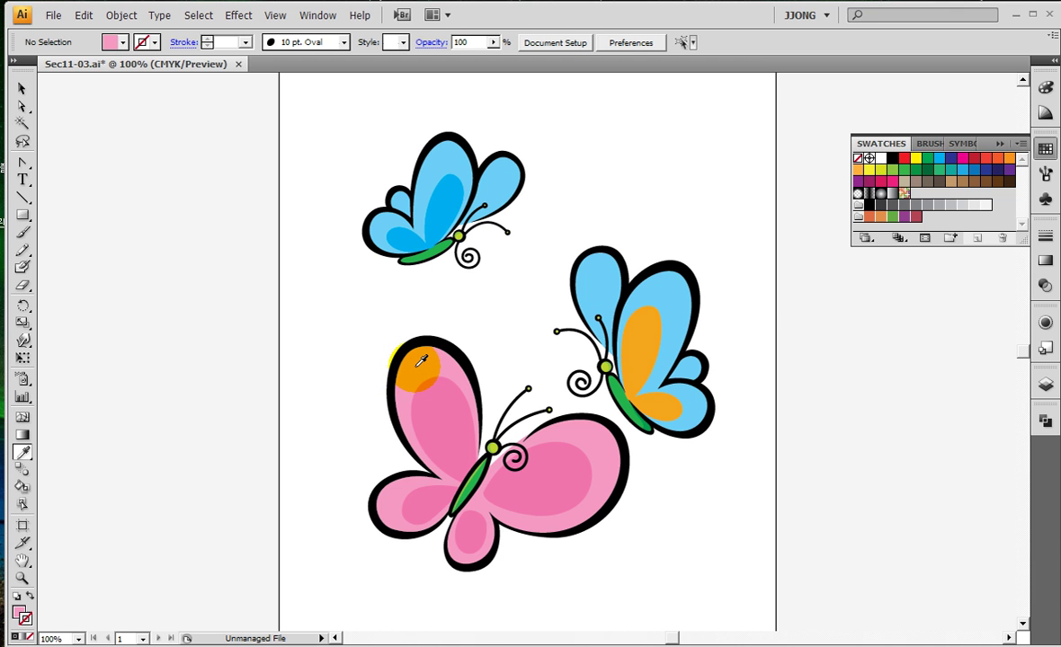
left_click(650, 331)
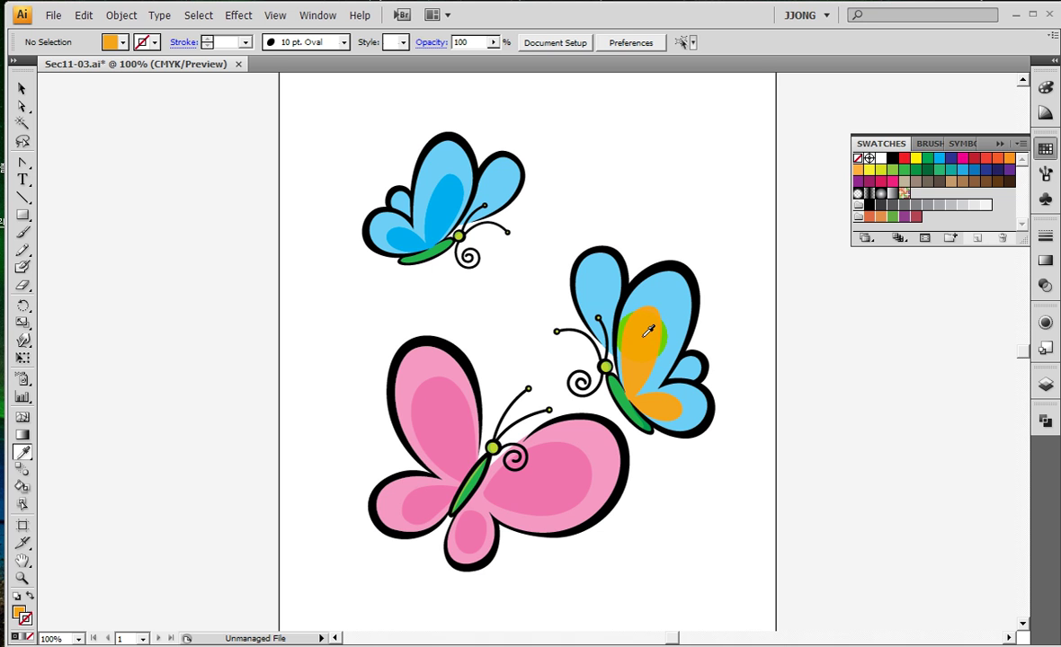
left_click(484, 394)
left_click(20, 613)
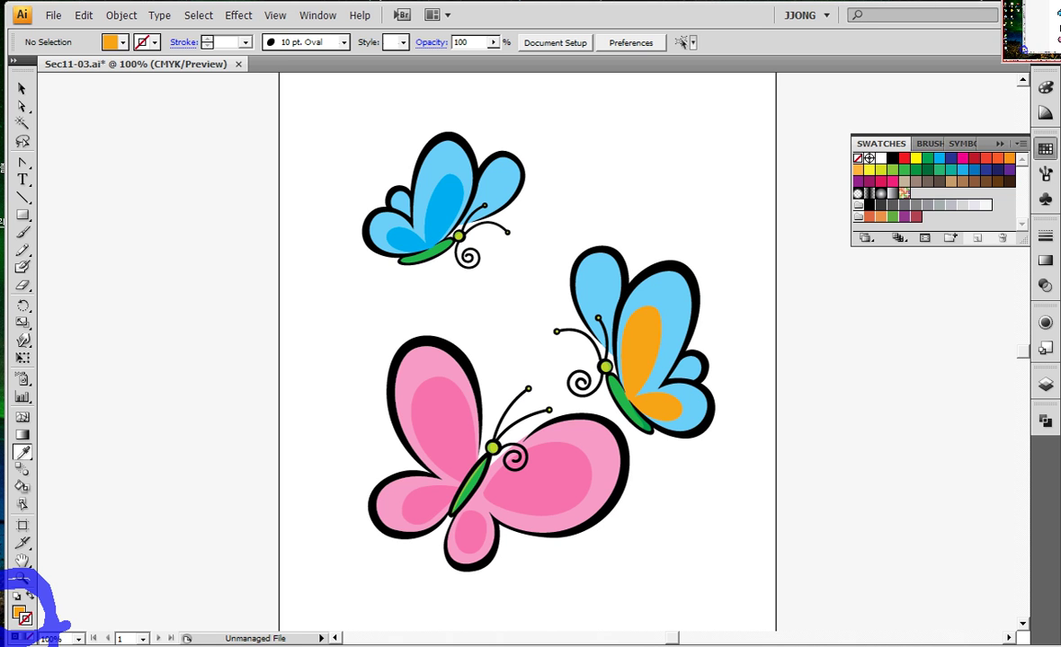
left_click(597, 270)
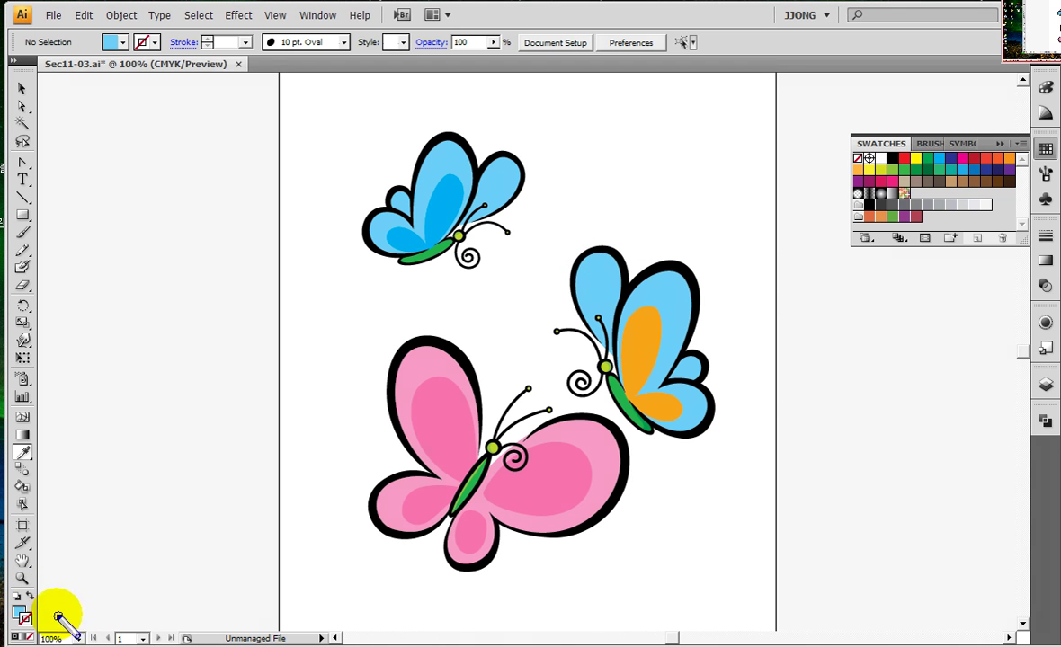
Drag across parts of the canvas around the butterflies, then deselect with Escape
left_click_drag(54, 627, 56, 604)
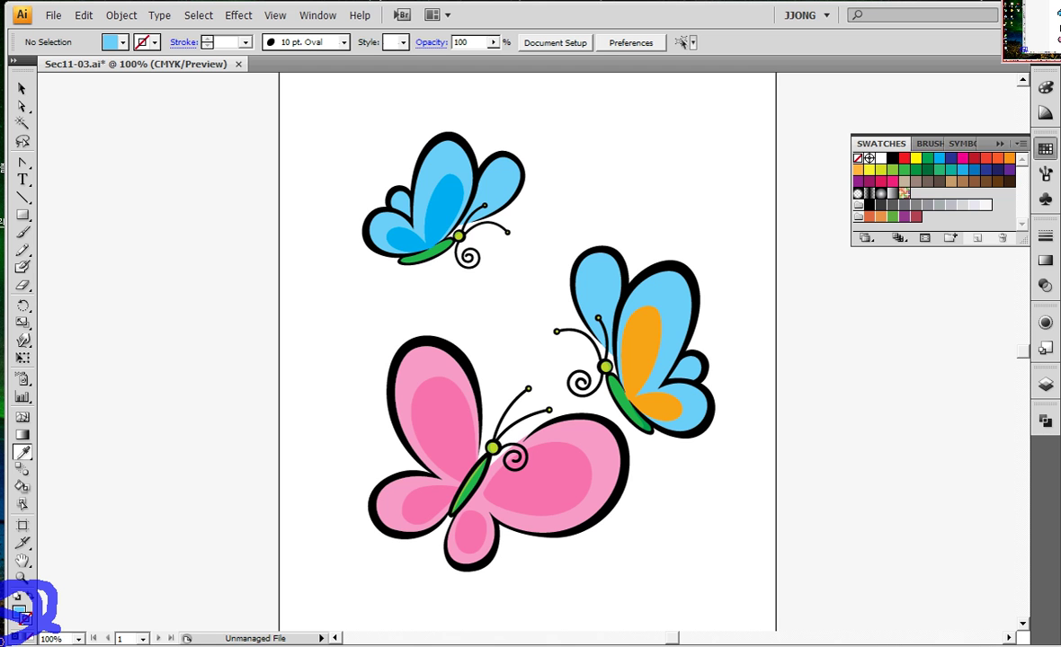
key("Escape")
mouse_move(424, 539)
left_mouse_down()
mouse_move(410, 326)
mouse_move(611, 509)
mouse_move(403, 570)
mouse_move(382, 564)
left_mouse_up()
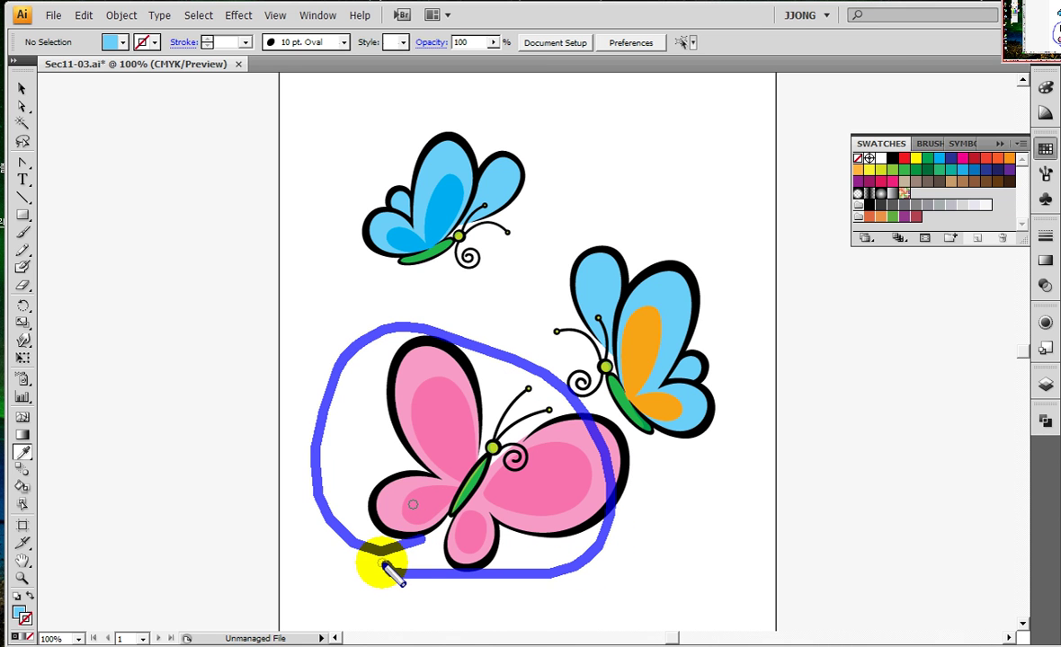
mouse_move(486, 245)
left_mouse_down()
mouse_move(359, 211)
mouse_move(524, 252)
left_mouse_up()
mouse_move(723, 350)
left_mouse_down()
mouse_move(557, 329)
mouse_move(696, 368)
left_mouse_up()
key("Escape")
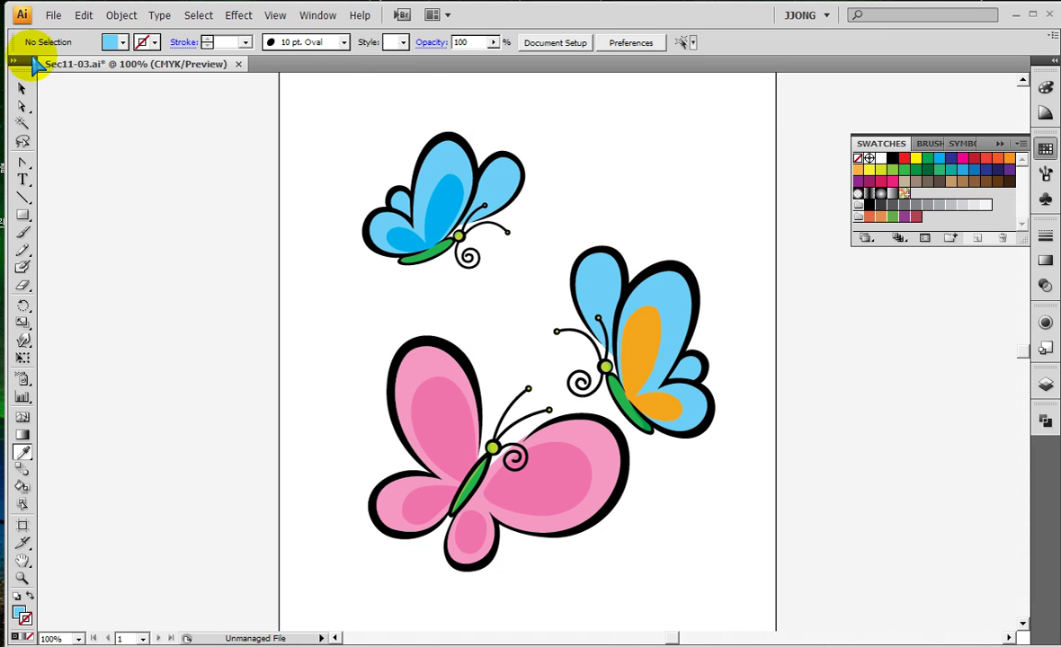
left_click_drag(45, 98, 2, 113)
left_click_drag(4, 63, 72, 126)
left_click_drag(2, 424, 68, 472)
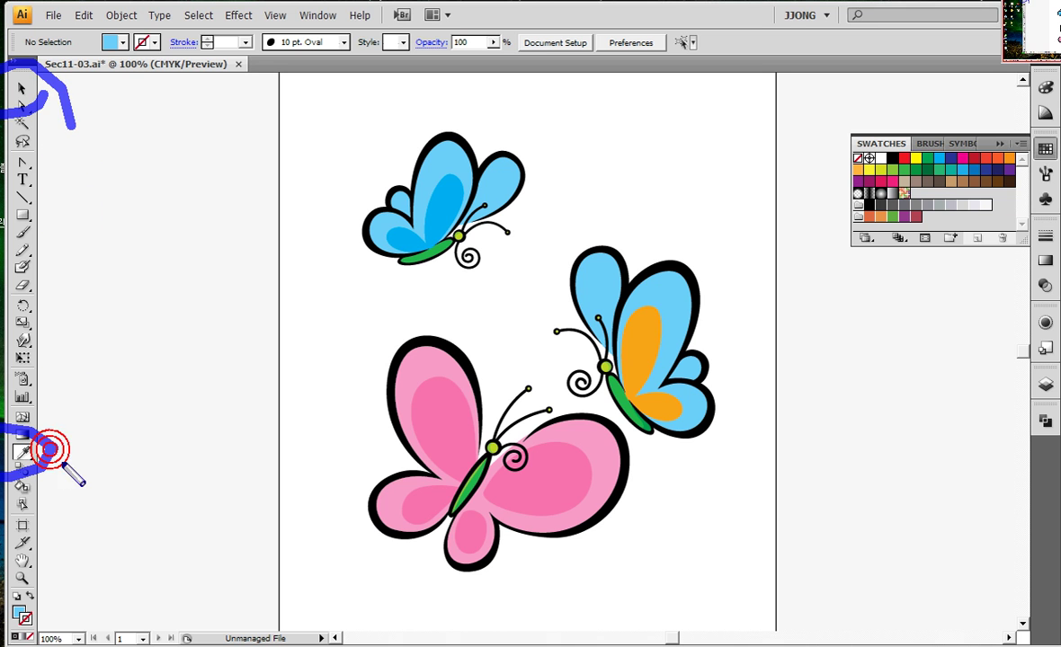
left_click_drag(452, 421, 376, 391)
left_click_drag(41, 59, 117, 135)
left_click_drag(416, 142, 402, 175)
left_click_drag(62, 459, 167, 458)
left_click_drag(411, 395, 424, 379)
left_click_drag(18, 90, 112, 130)
left_click_drag(620, 247, 584, 238)
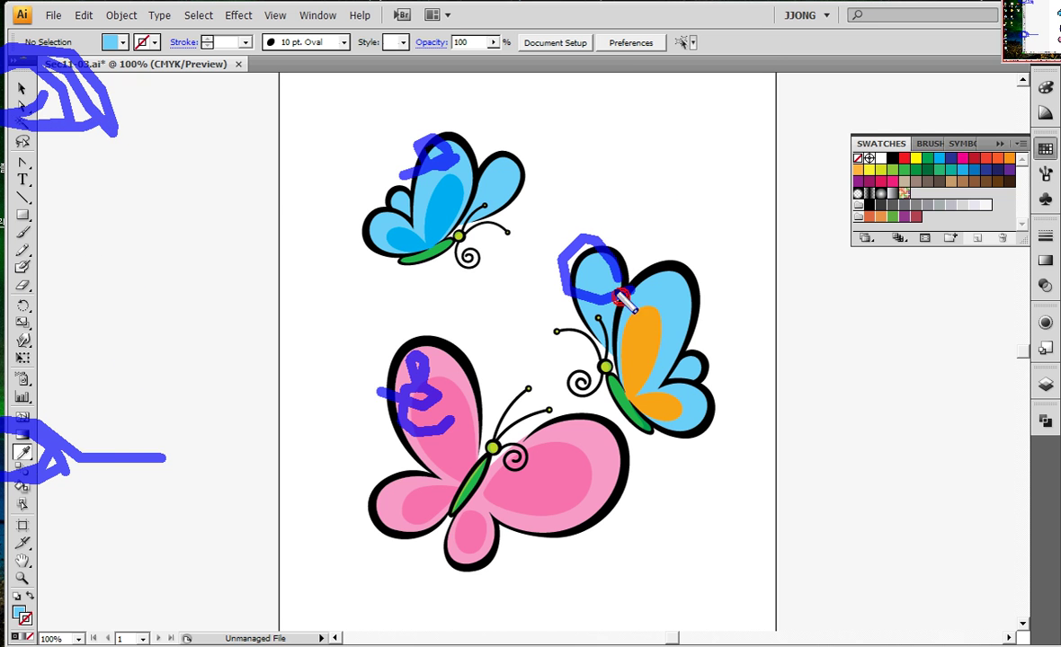
left_click_drag(5, 413, 196, 456)
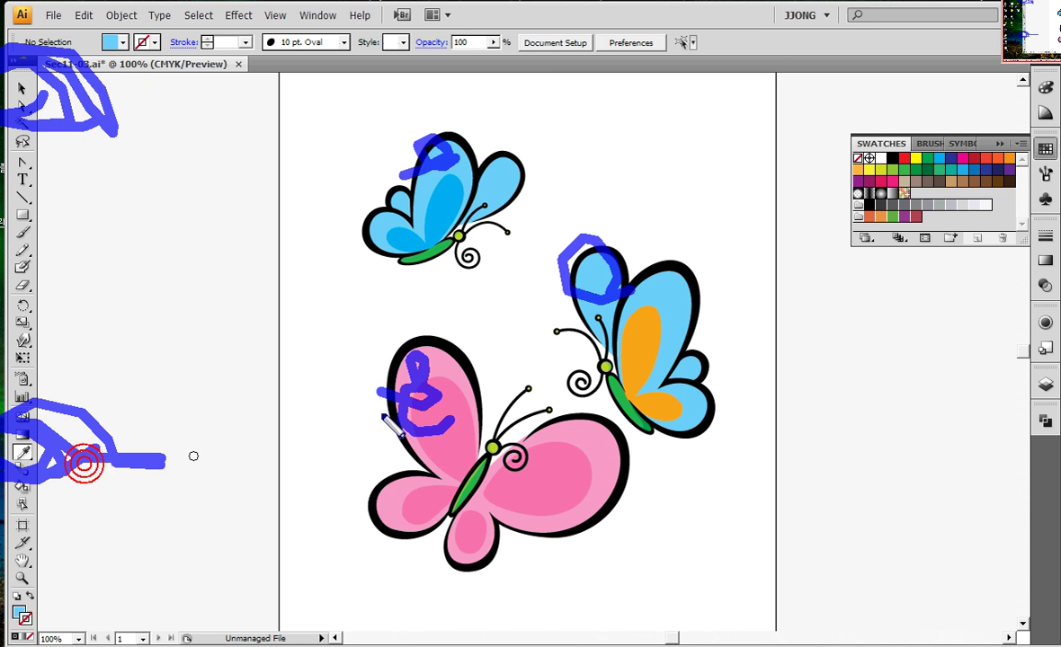
right_click(428, 359)
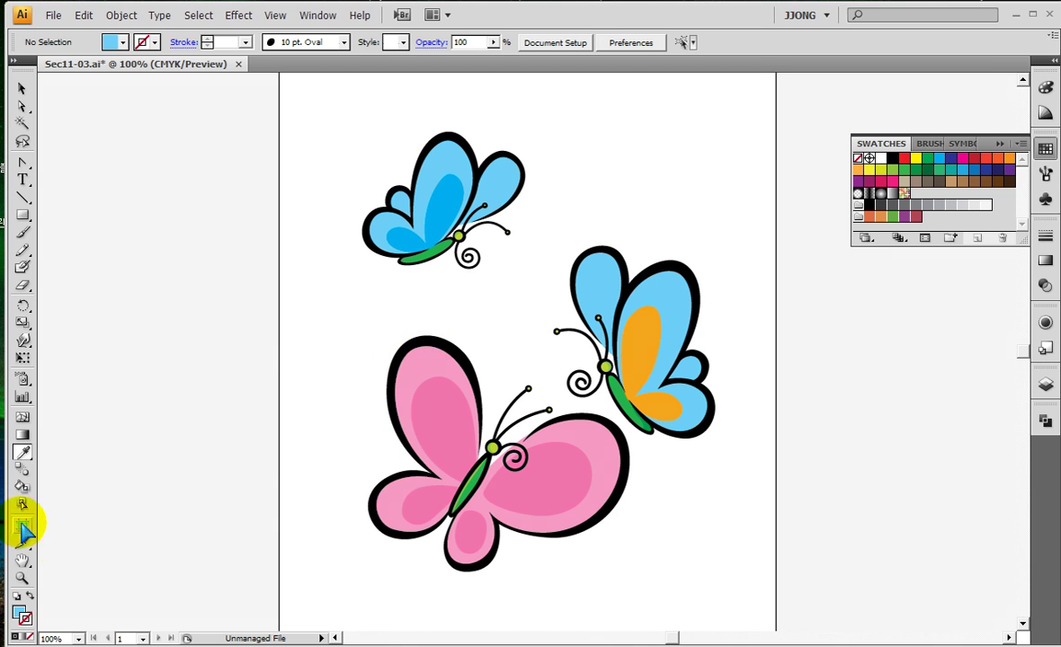
mouse_move(41, 486)
left_mouse_down()
mouse_move(43, 427)
mouse_move(38, 481)
left_mouse_up()
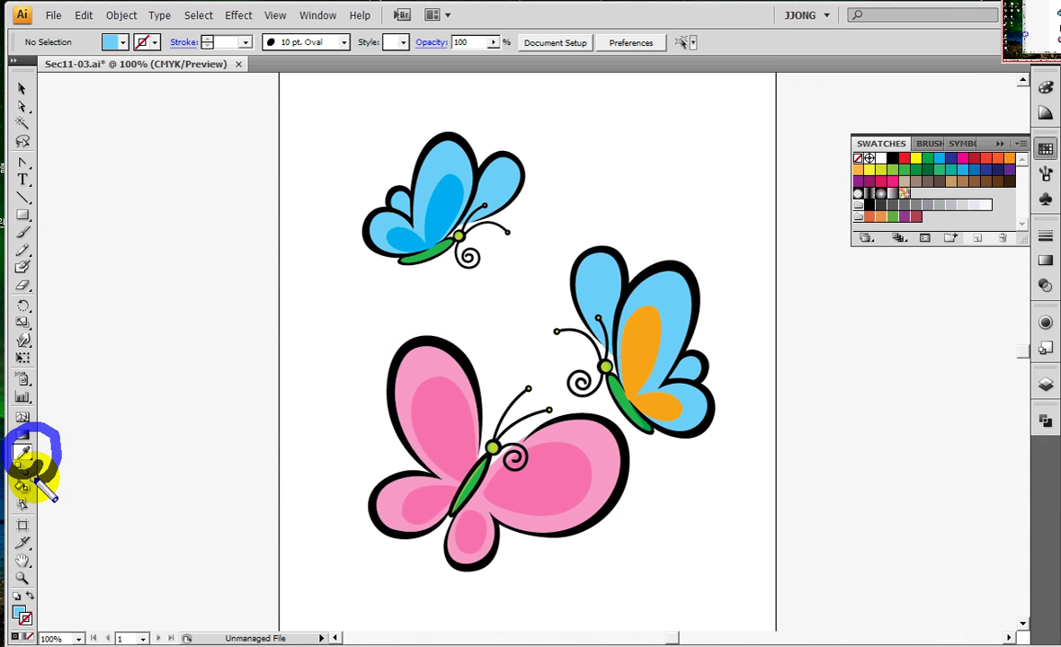
left_click_drag(9, 61, 49, 101)
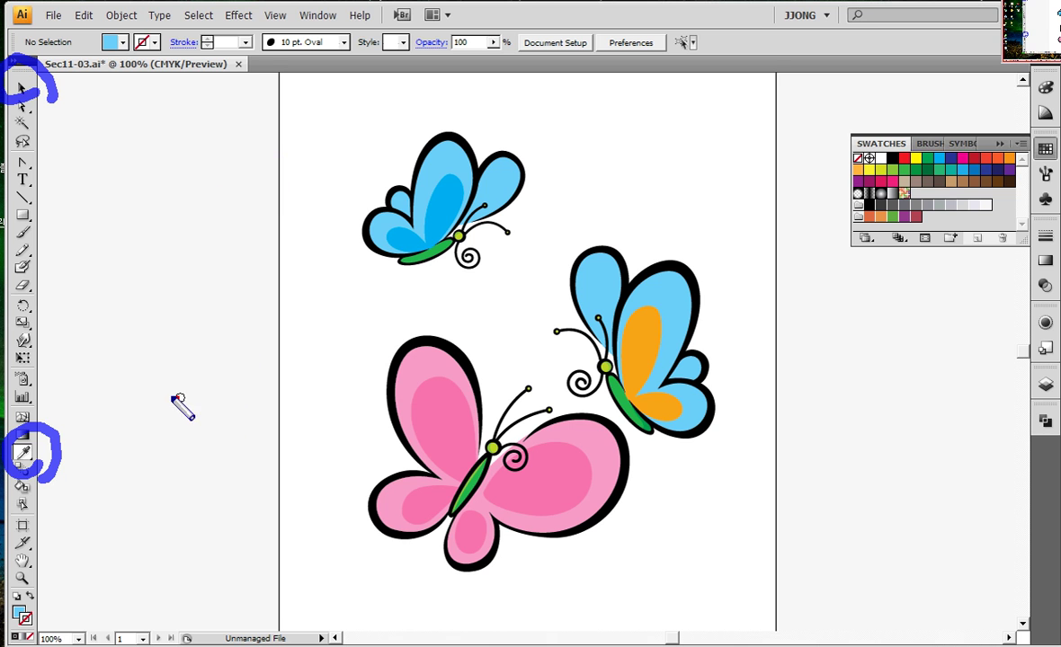
left_click_drag(180, 396, 193, 451)
left_click_drag(218, 359, 232, 457)
left_click_drag(177, 415, 297, 409)
left_click_drag(308, 362, 308, 472)
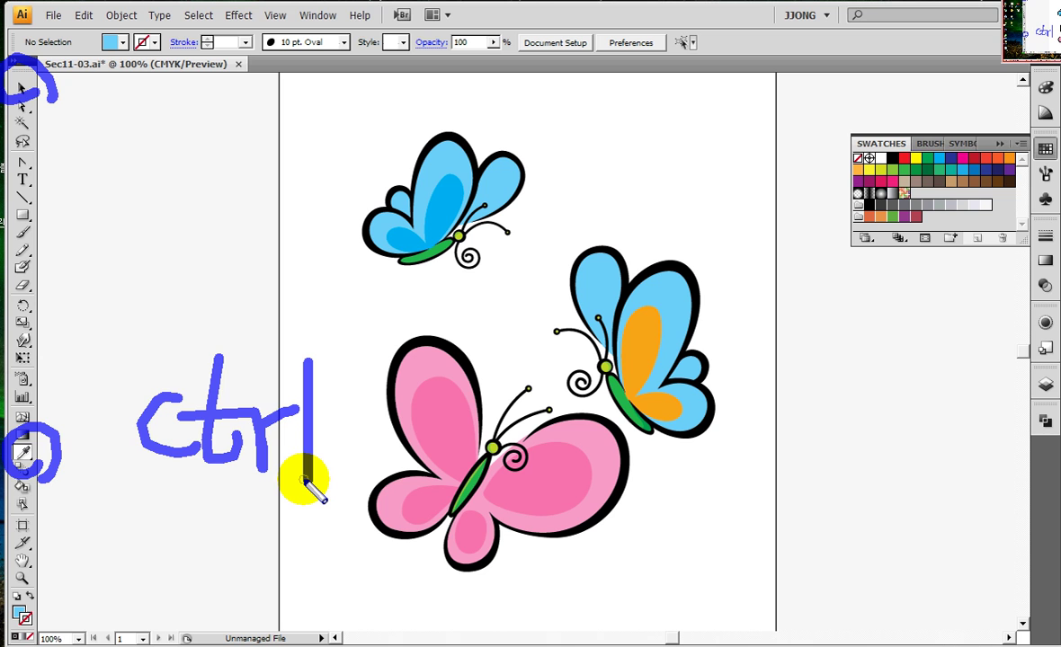
Select the top butterfly's outer wing shapes and fill them with the pink butterfly's light pink
key("Escape")
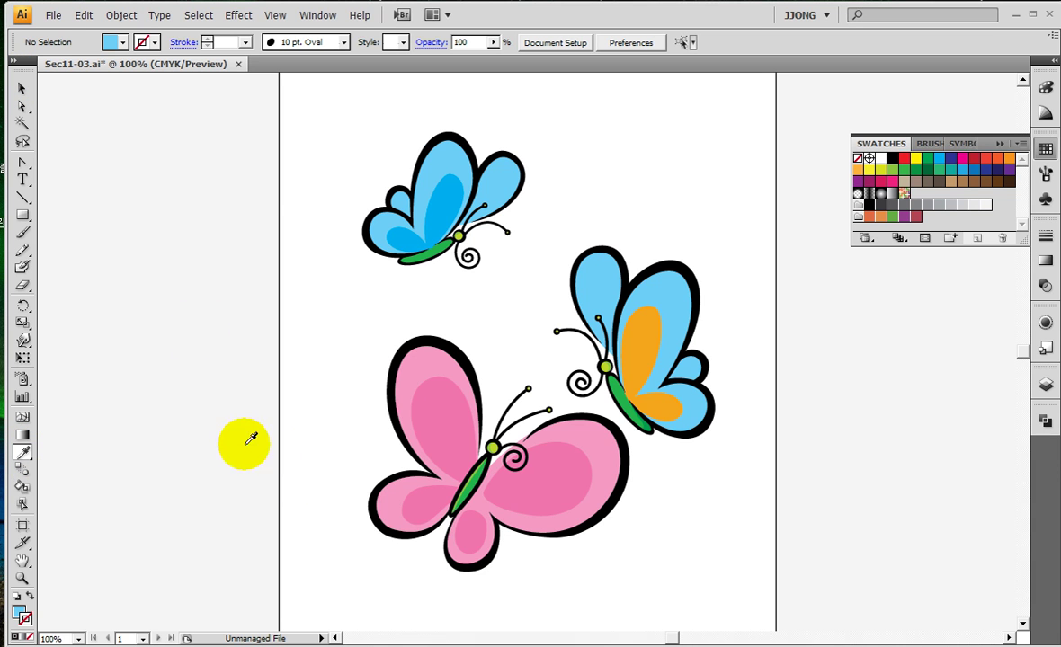
left_click(445, 148, "ctrl")
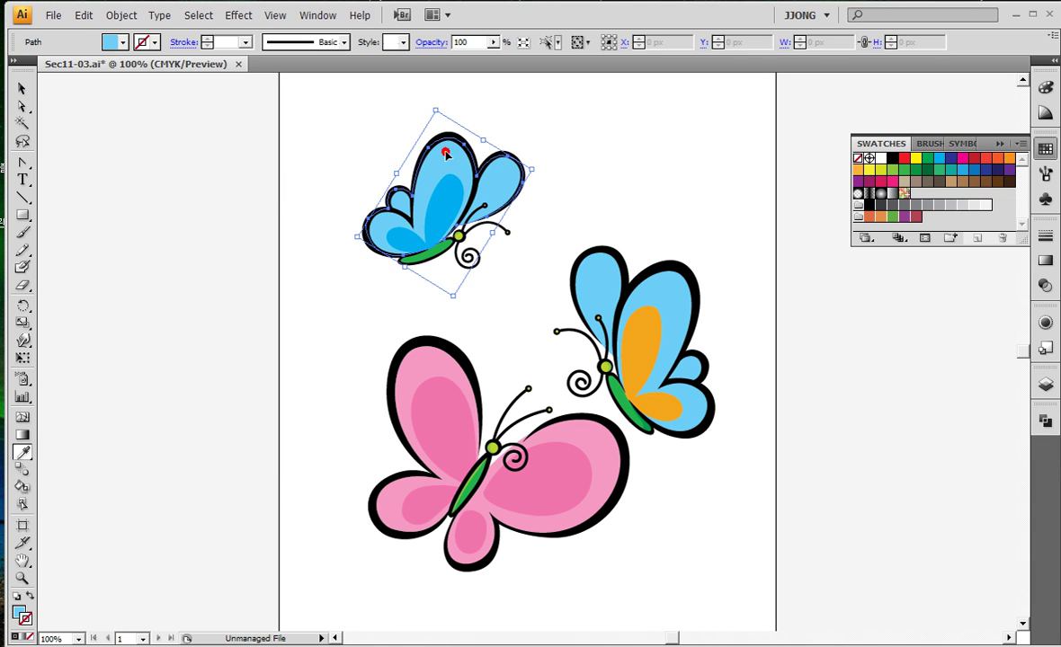
left_click_drag(568, 108, 469, 149)
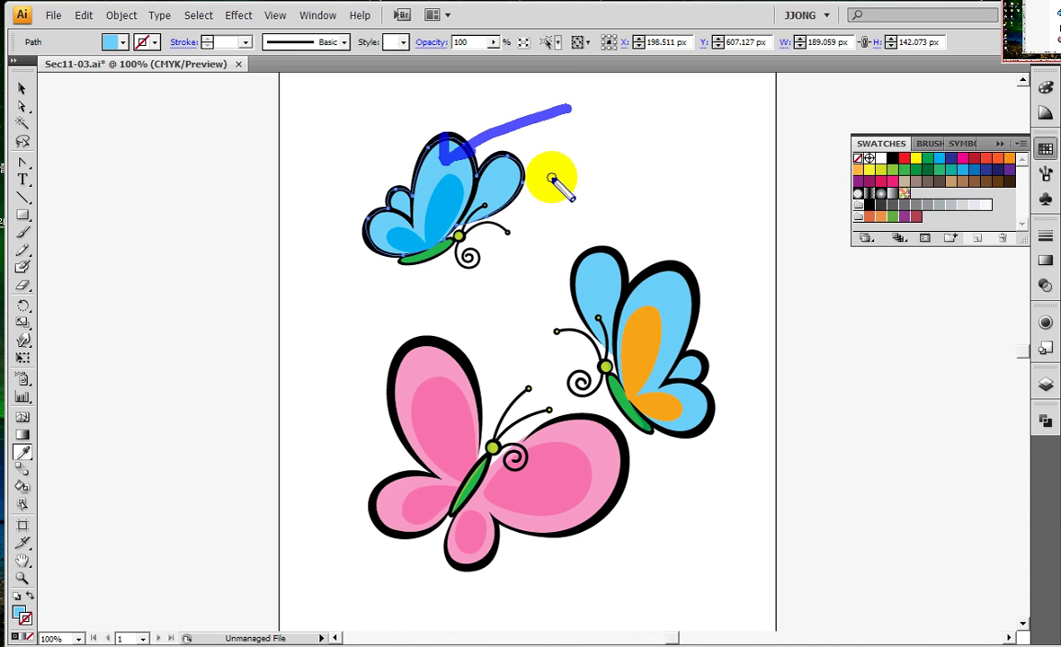
key("Escape")
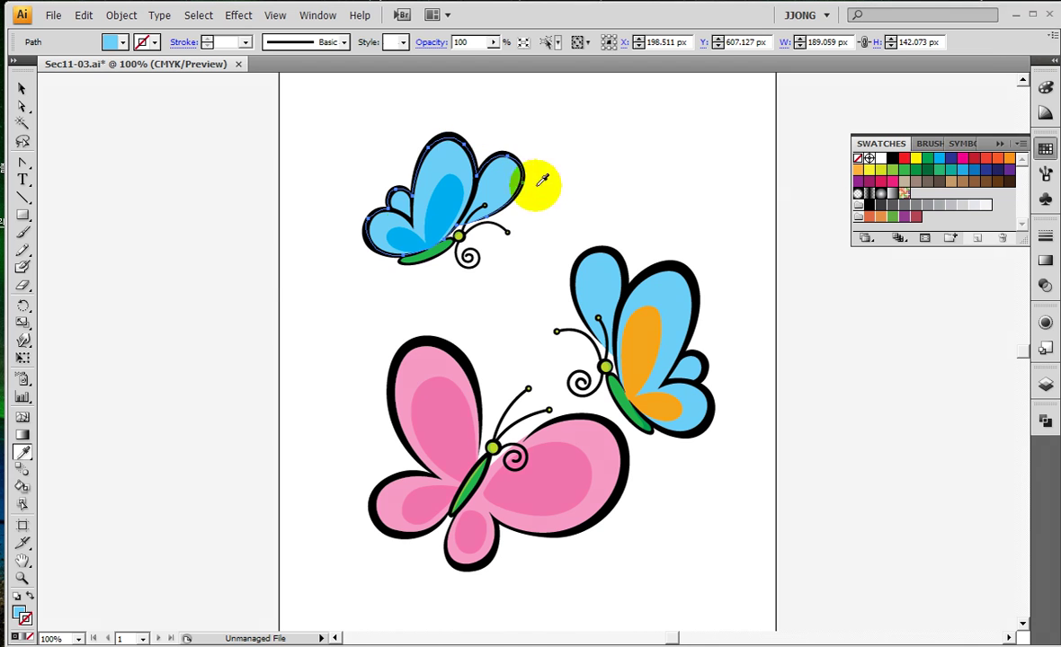
key("ctrl+shift+b")
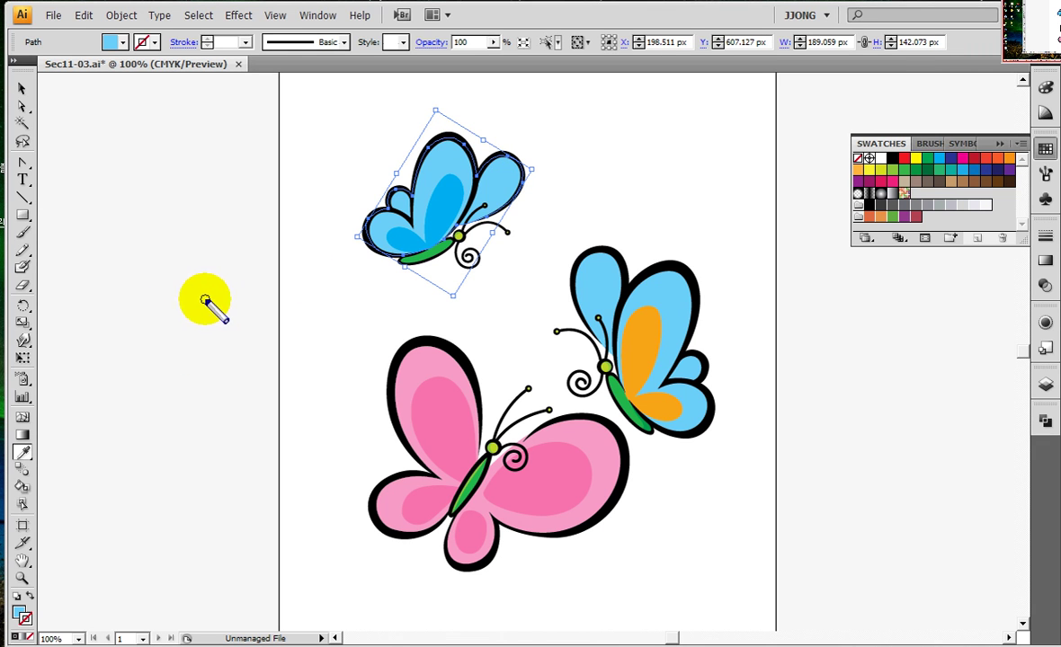
mouse_move(225, 393)
left_mouse_down()
mouse_move(193, 292)
mouse_move(228, 283)
mouse_move(239, 417)
mouse_move(236, 402)
left_mouse_up()
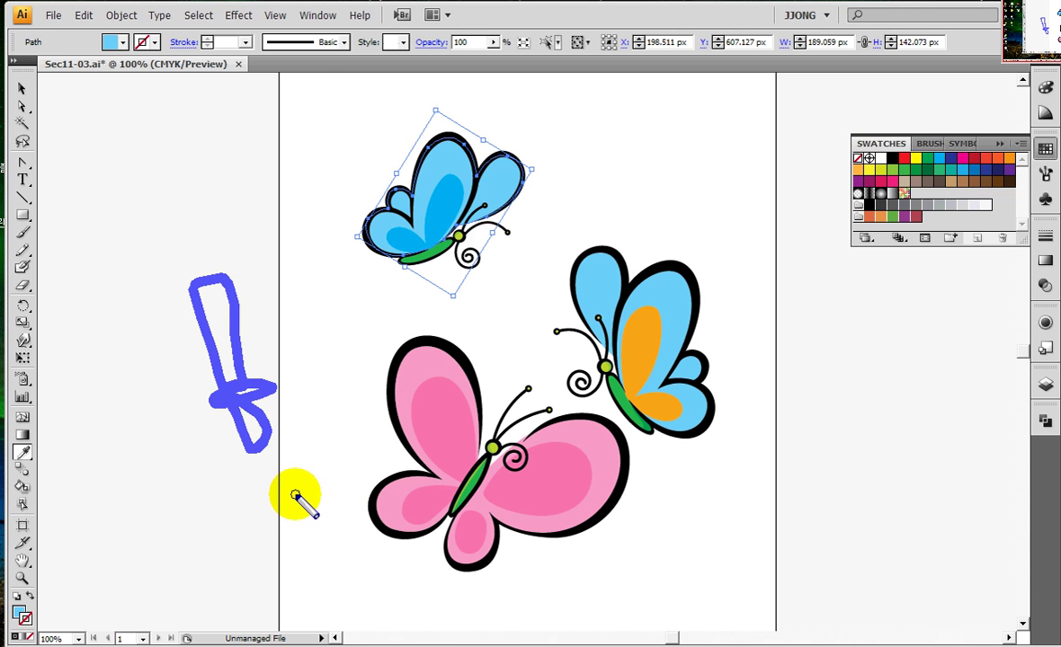
mouse_move(261, 424)
left_mouse_down()
mouse_move(236, 378)
mouse_move(260, 379)
mouse_move(258, 427)
left_mouse_up()
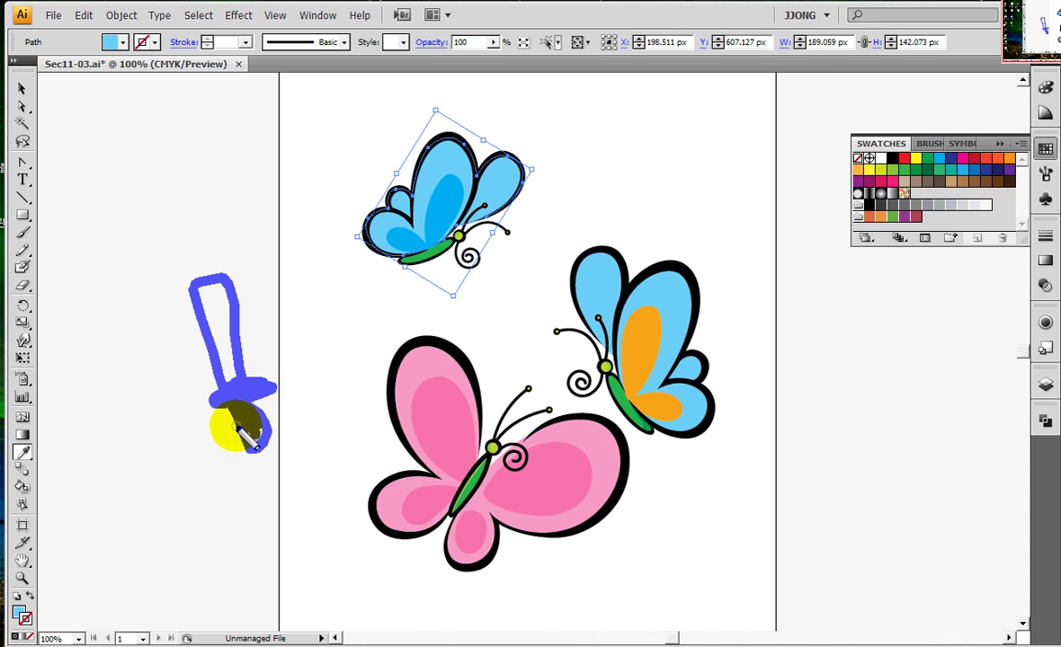
mouse_move(302, 354)
left_mouse_down()
mouse_move(391, 355)
mouse_move(419, 369)
mouse_move(367, 405)
left_mouse_up()
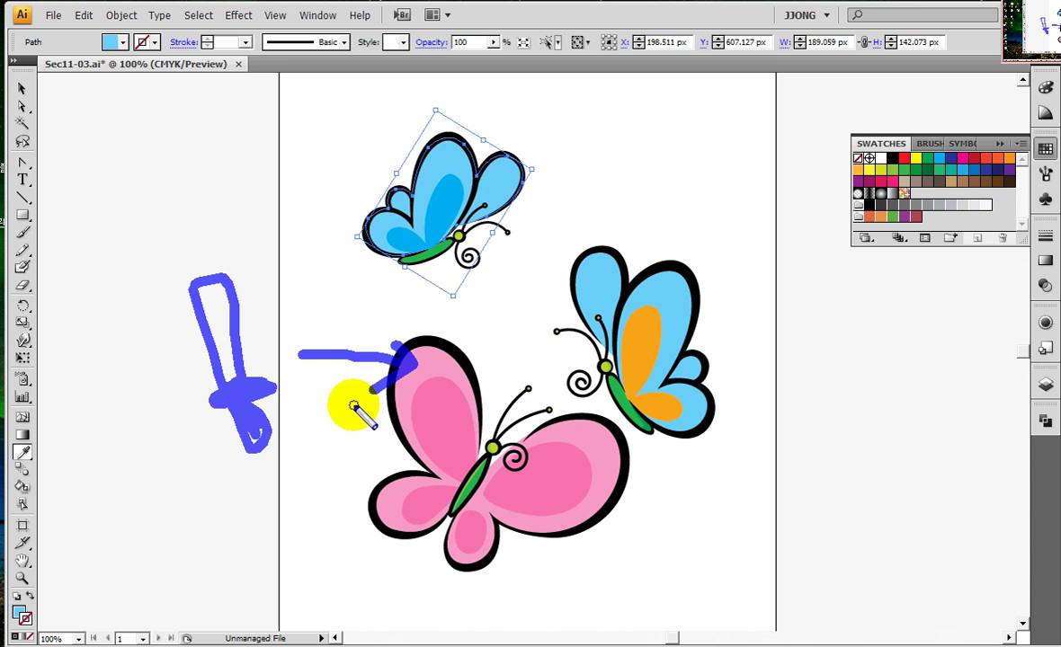
key("Escape")
left_click(432, 358)
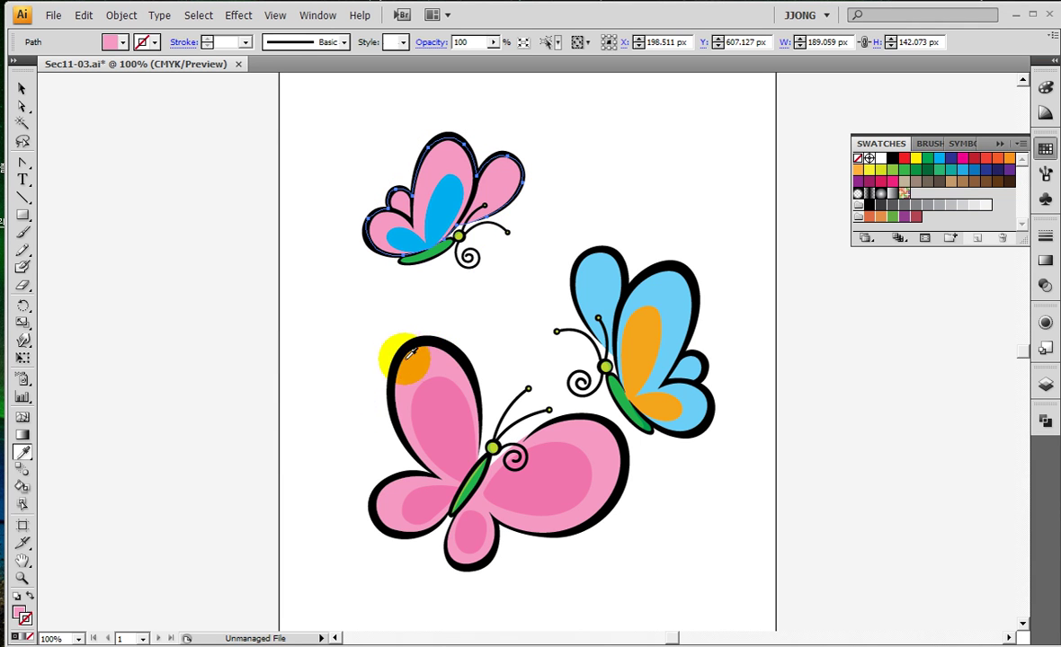
Give the top inner wing dark pink, and the right butterfly light pink outer and dark pink inner wings
left_click(422, 193, "ctrl")
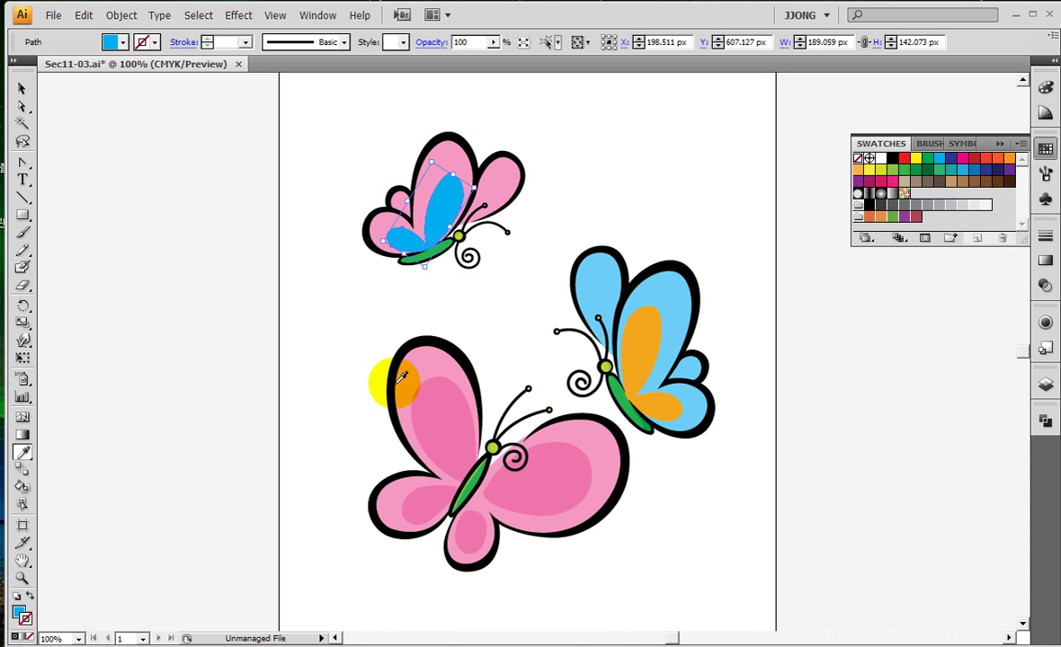
left_click(432, 421)
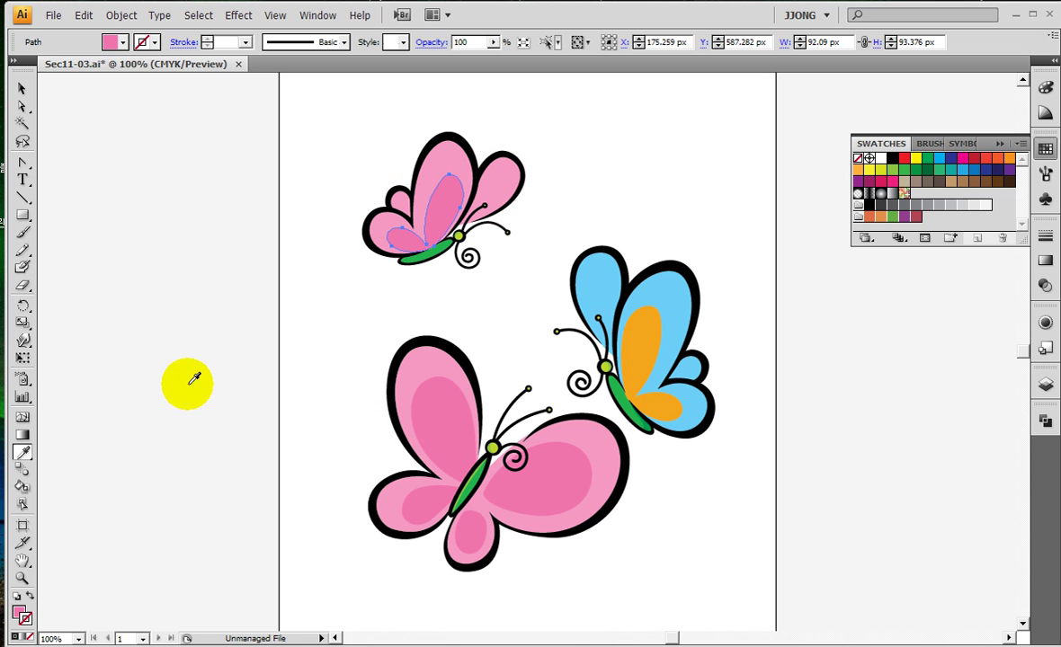
left_click(677, 289, "ctrl")
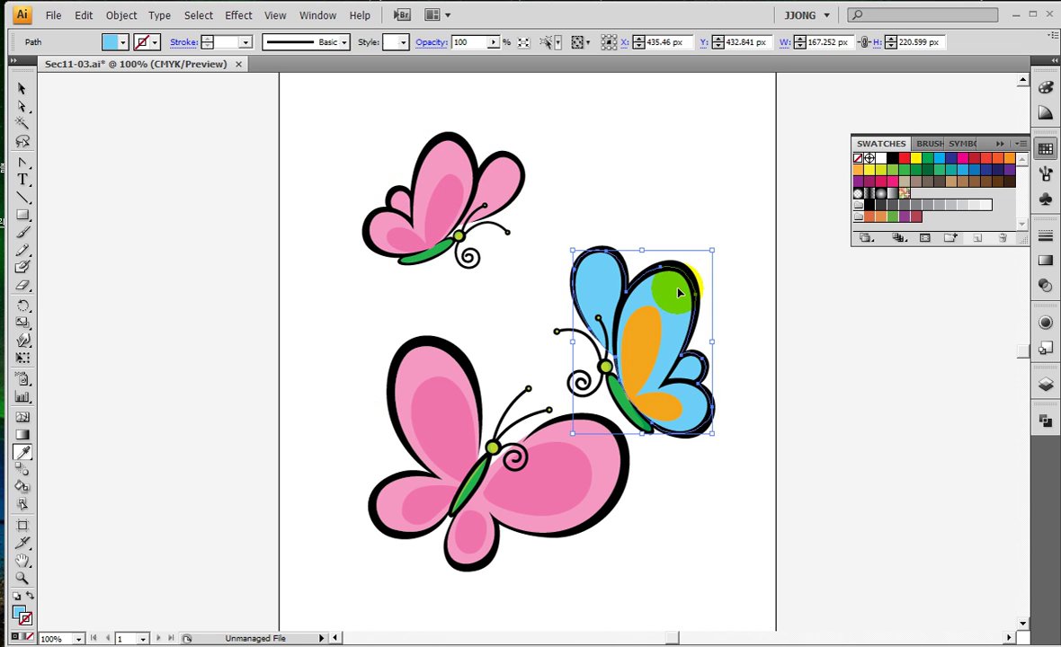
left_click(412, 352)
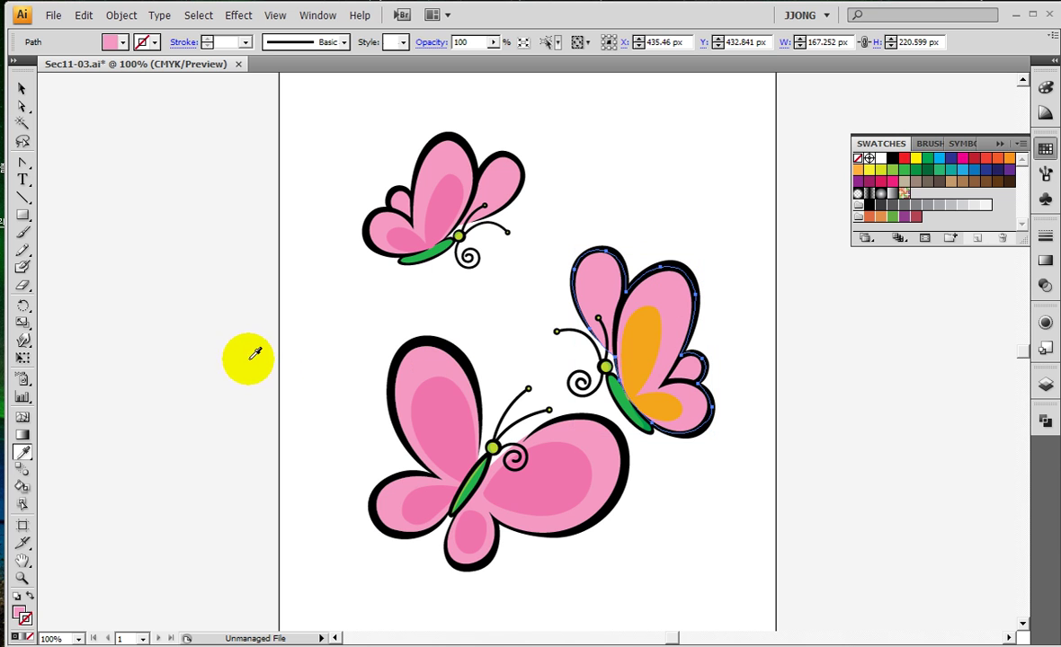
left_click(643, 347, "ctrl")
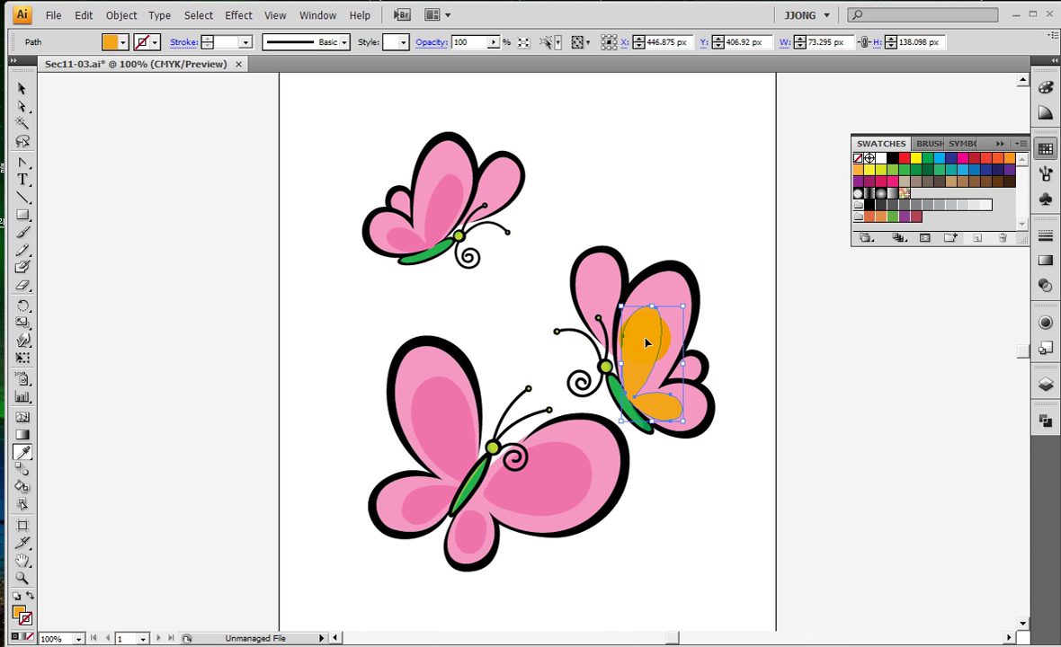
left_click(571, 472)
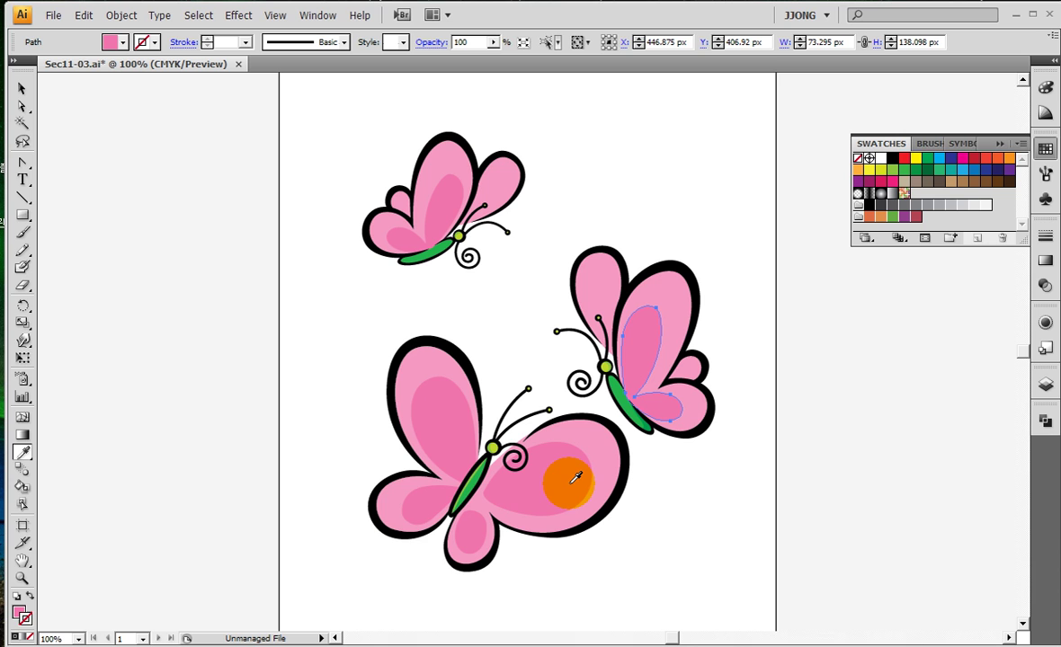